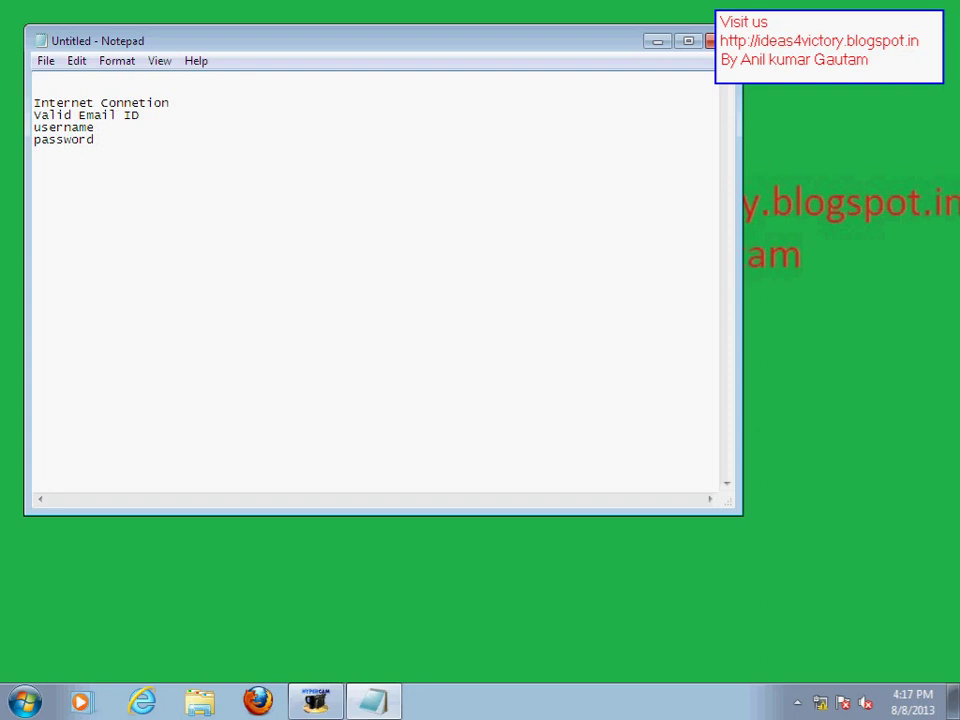
Add the line 'port address of pop ans smtp' to the setup list and close Notepad
key(Return)
text(port address of )
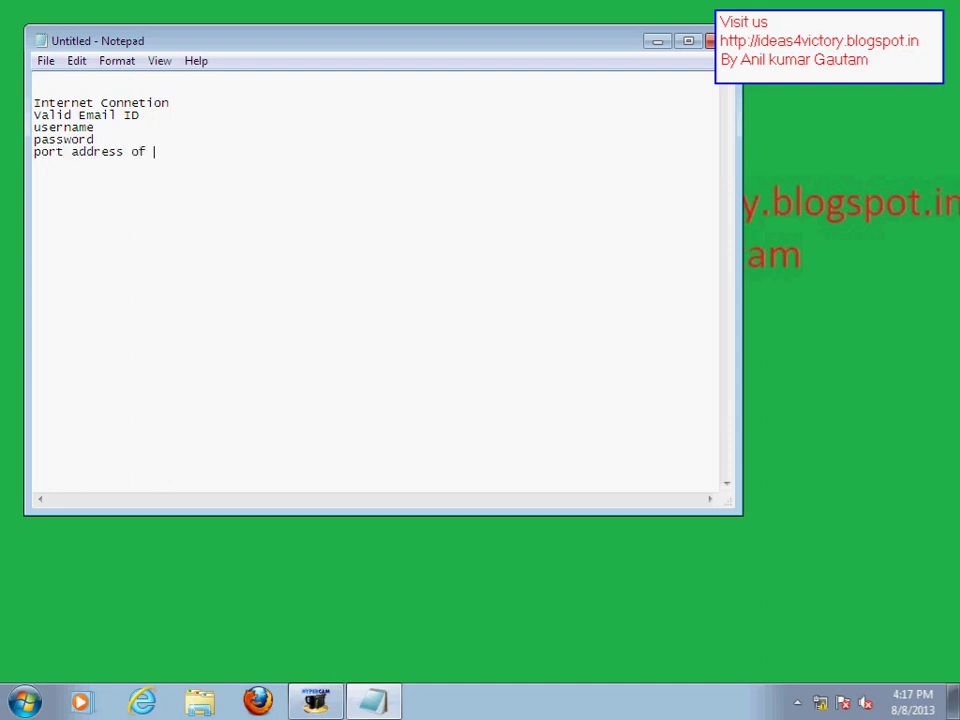
text(ms)
key(BackSpace)
key(BackSpace)
key(BackSpace)
text(pop ans smtp)
drag(589, 47, 563, 57)
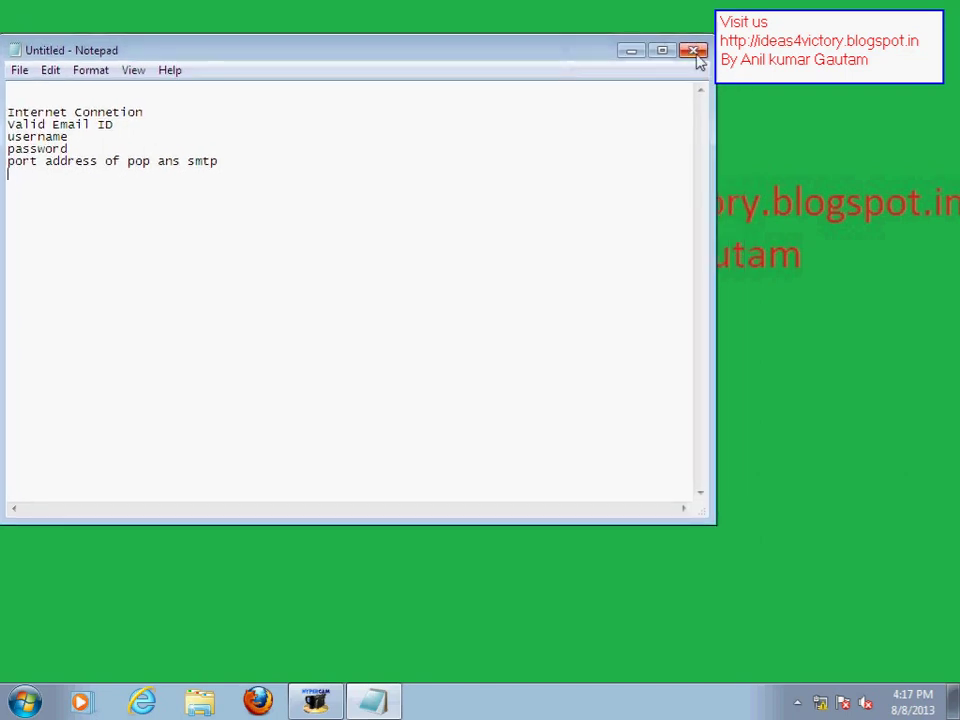
click(694, 50)
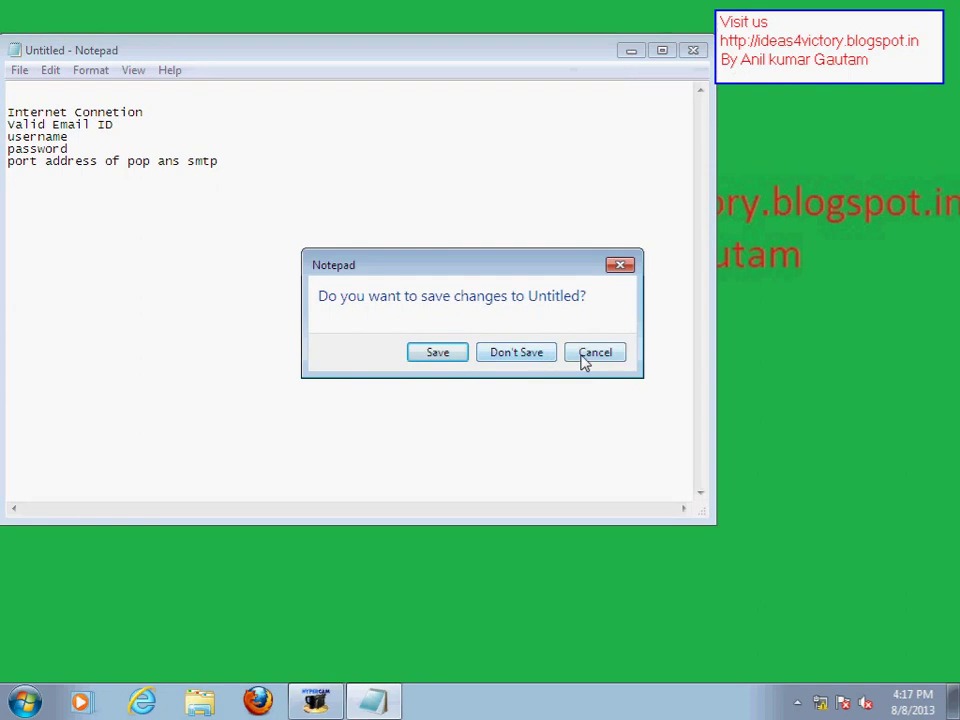
Discard the unsaved note, then launch Microsoft Office Outlook 2007 maximized from All Programs > Microsoft Office
click(533, 360)
click(24, 703)
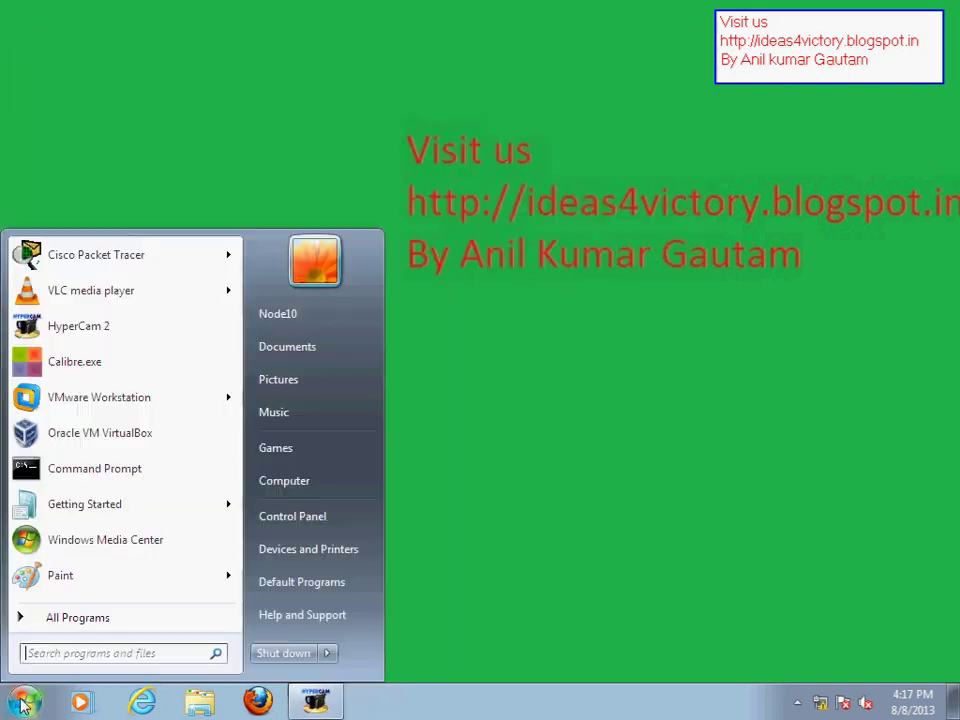
click(82, 618)
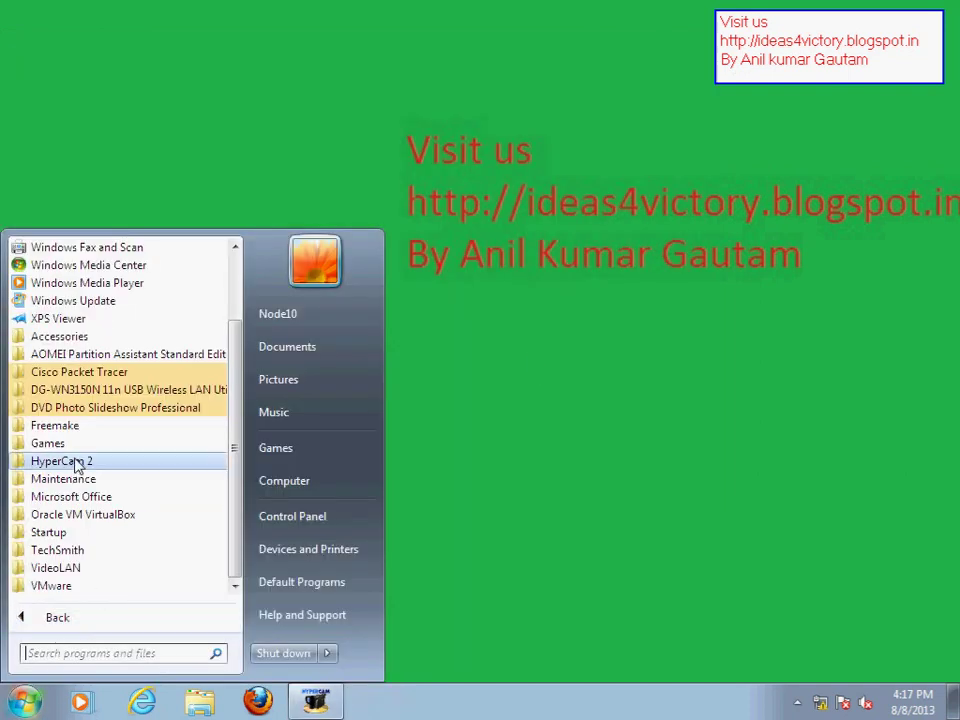
click(82, 497)
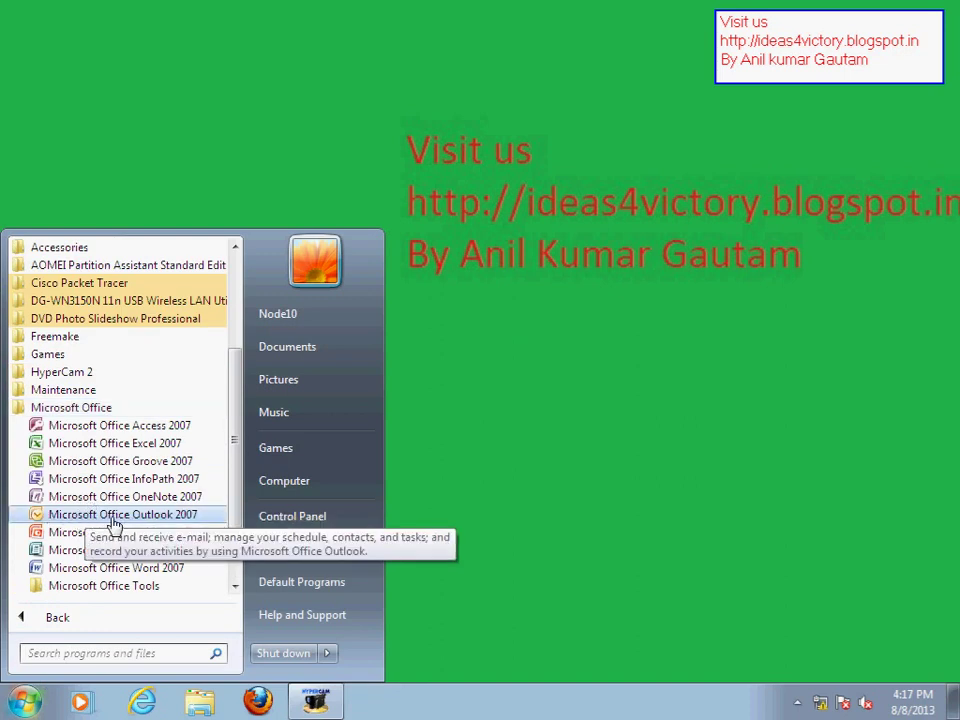
click(113, 520)
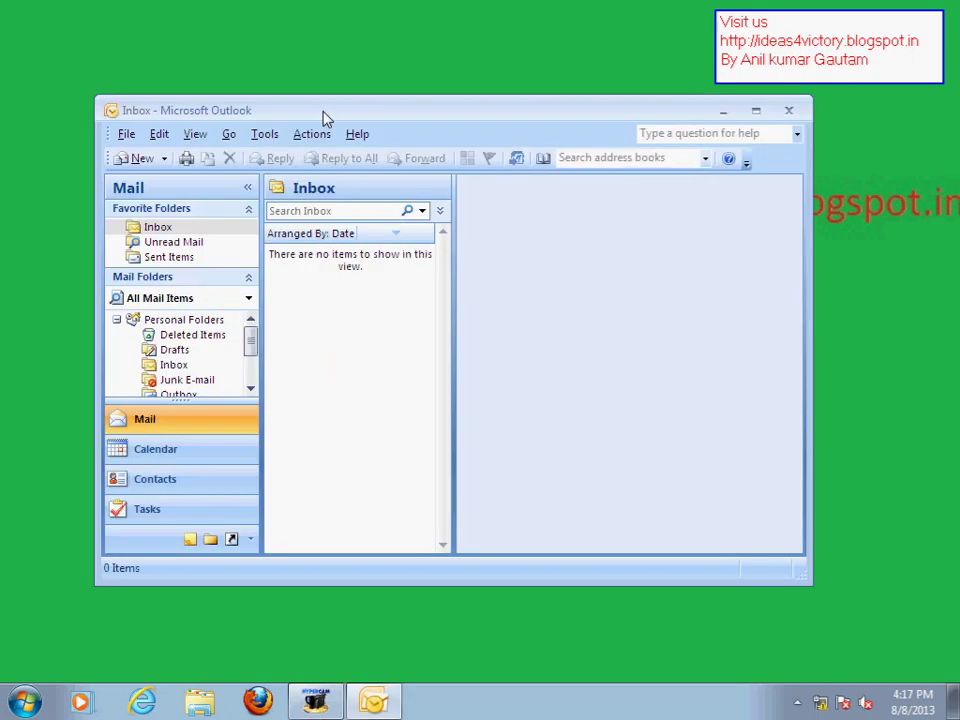
double_click(325, 118)
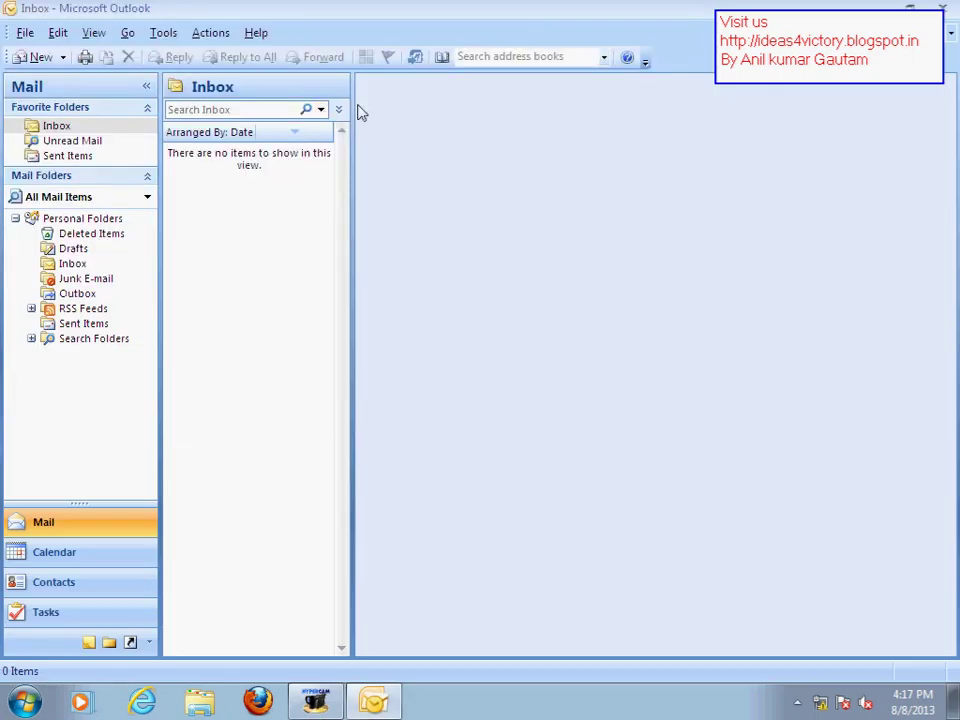
Through Tools > Account Settings, make Outlook the default mail program and start a new e-mail account
click(160, 36)
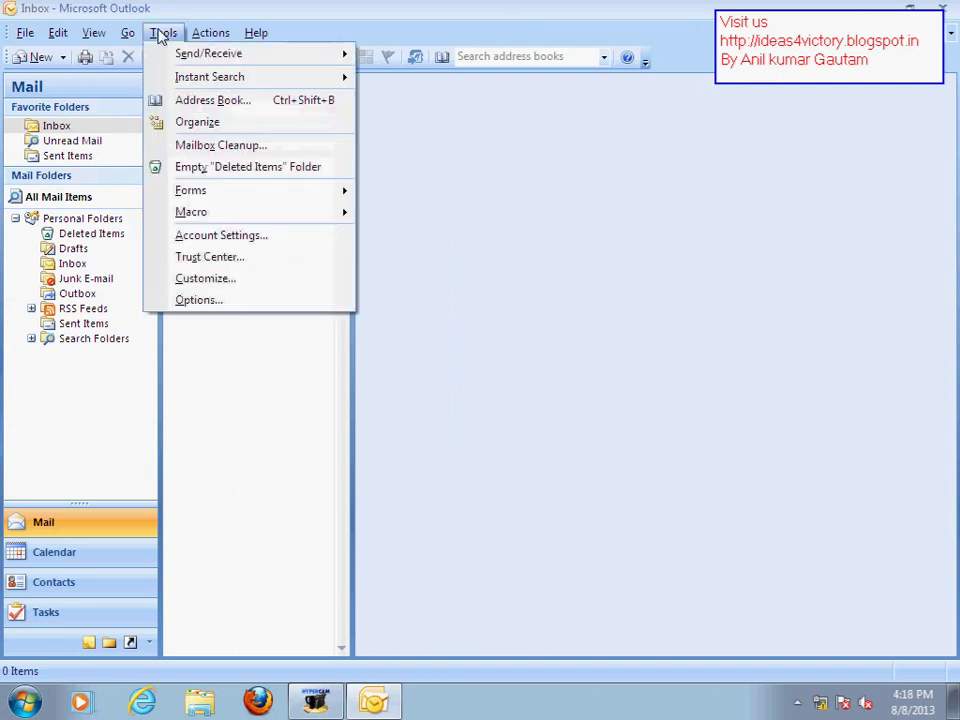
click(258, 238)
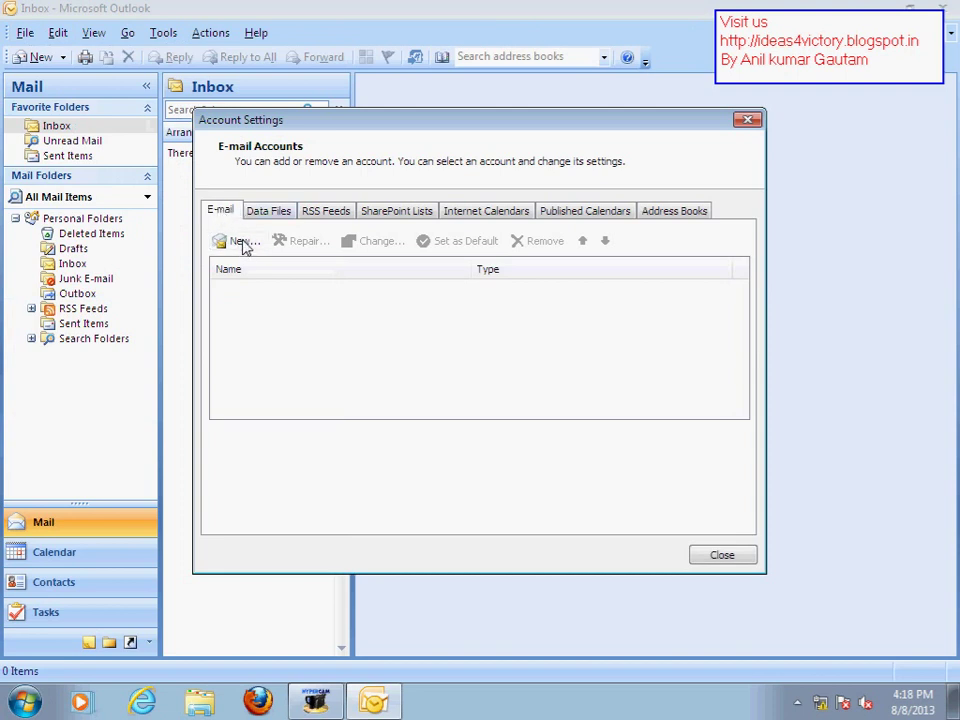
click(240, 246)
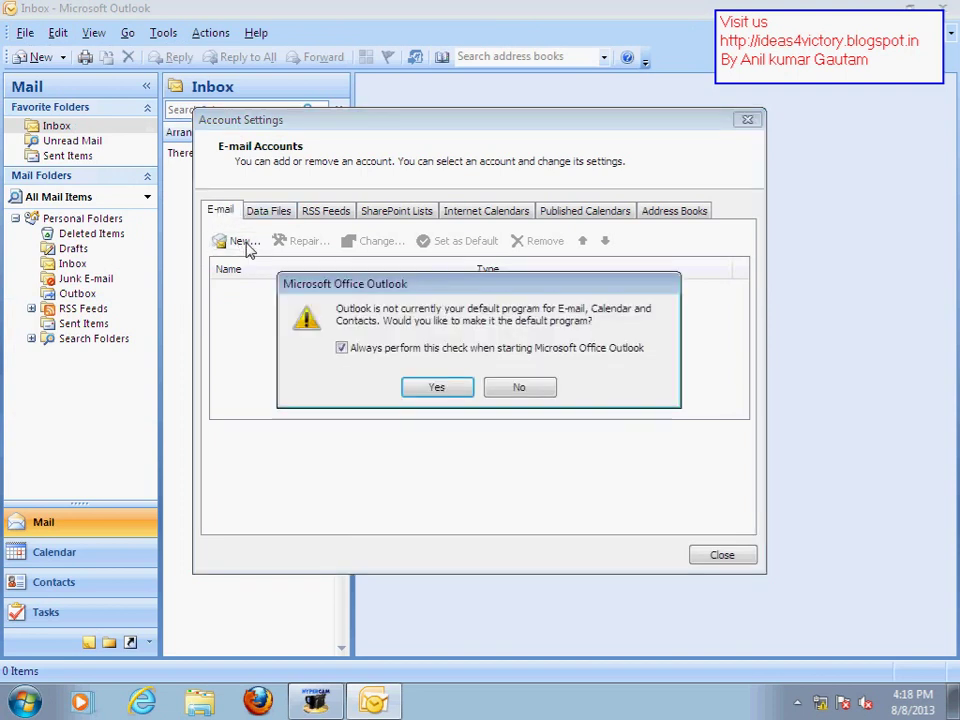
click(437, 386)
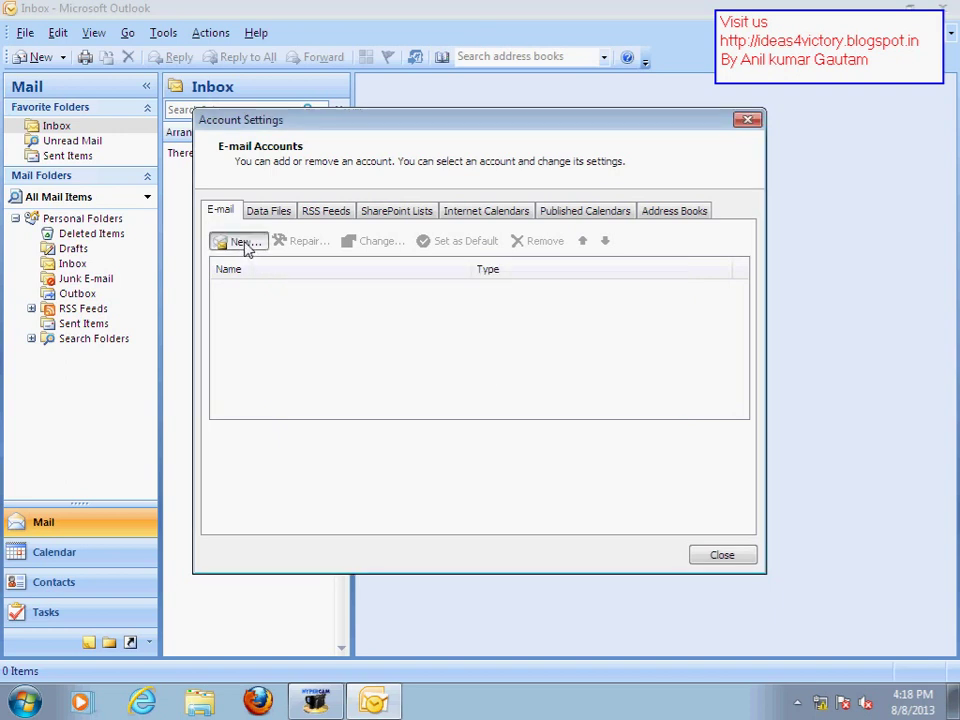
click(245, 245)
drag(376, 263, 256, 66)
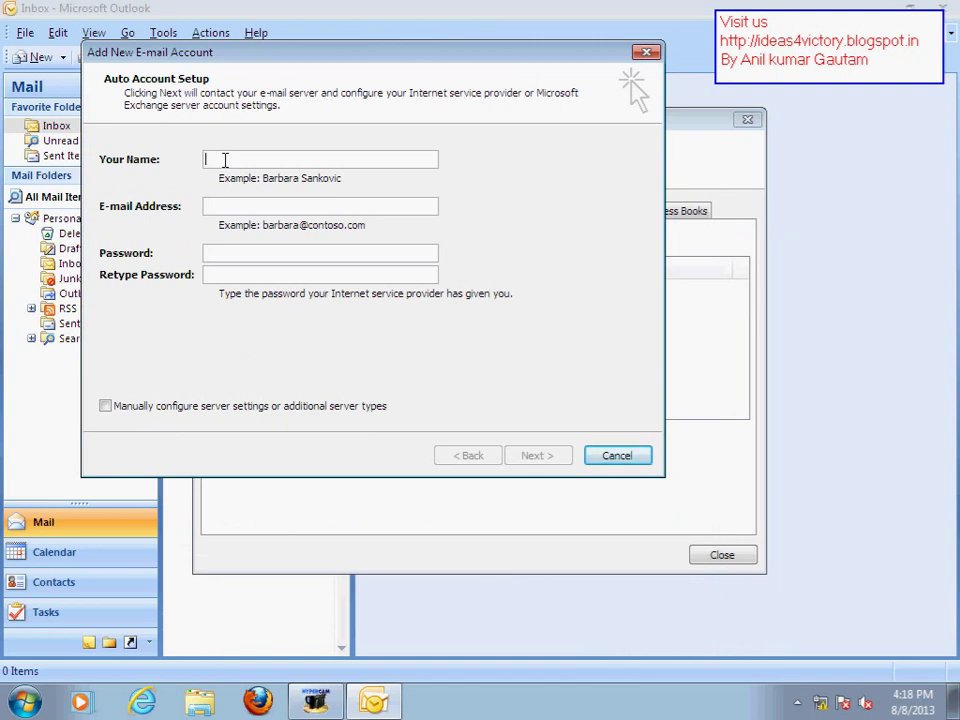
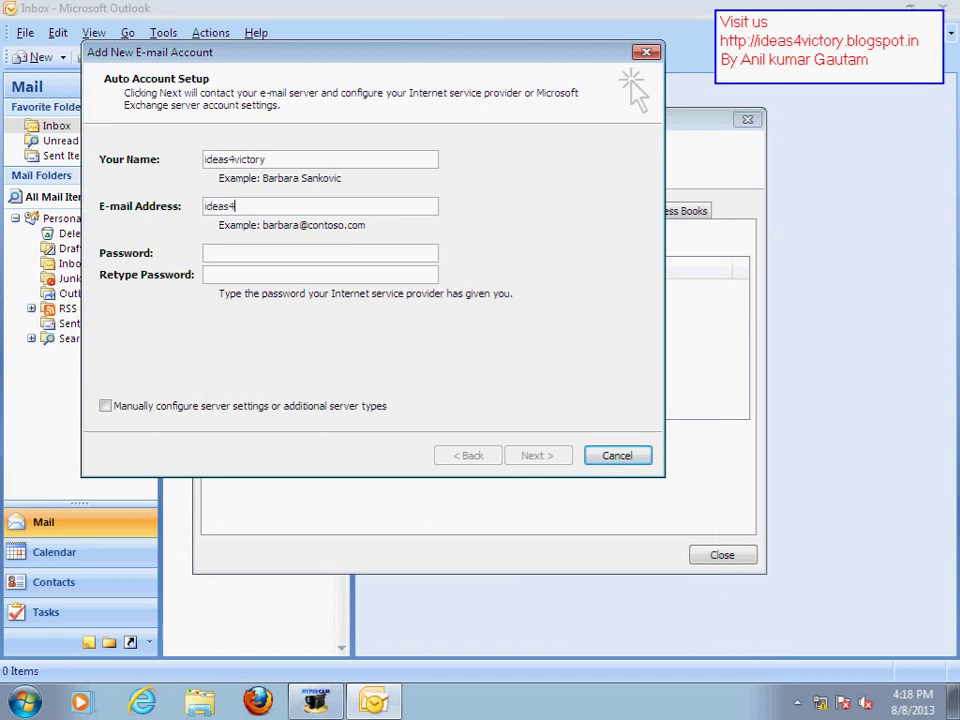
Enter the account holder's Gmail address in the new-account form and begin typing the password
click(320, 253)
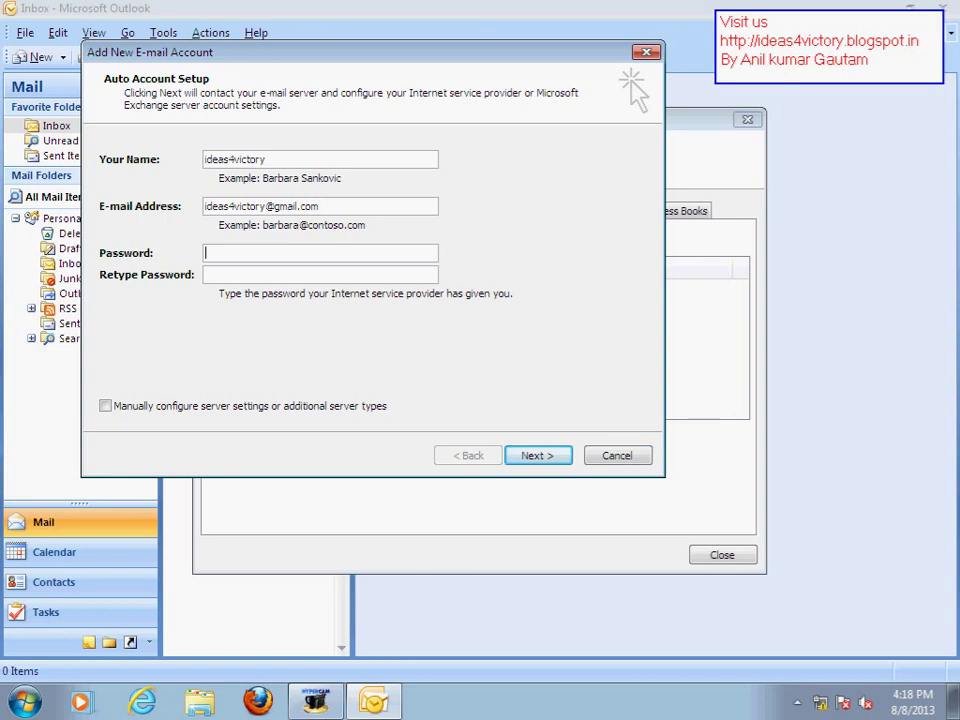
text(****)
click(142, 702)
Check the network connections by running ncpa.cpl from the Run box
click(235, 38)
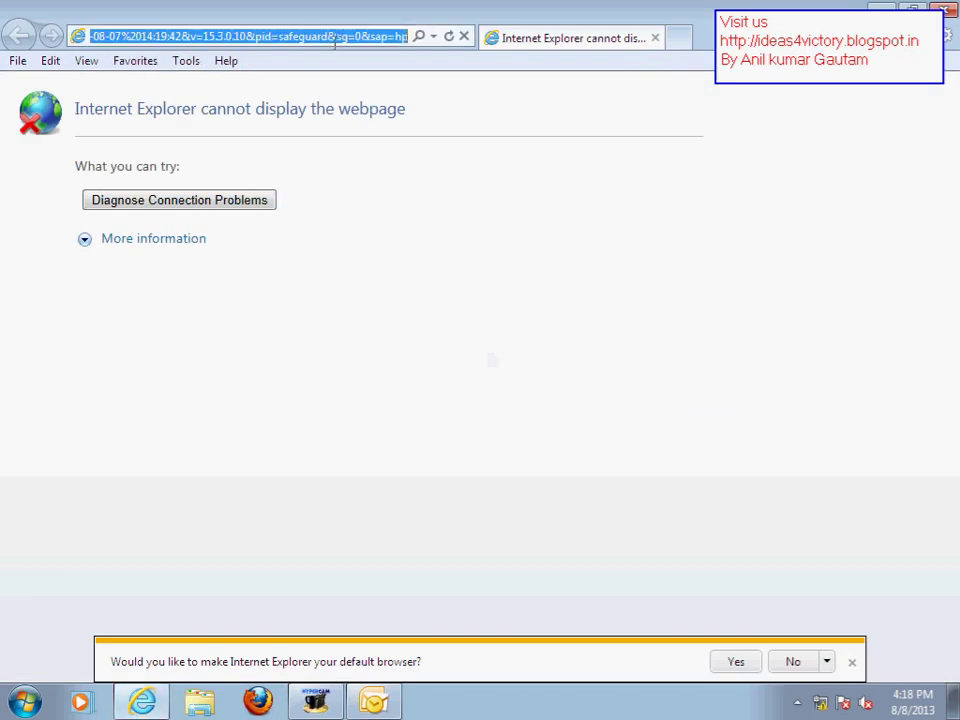
key(super+r)
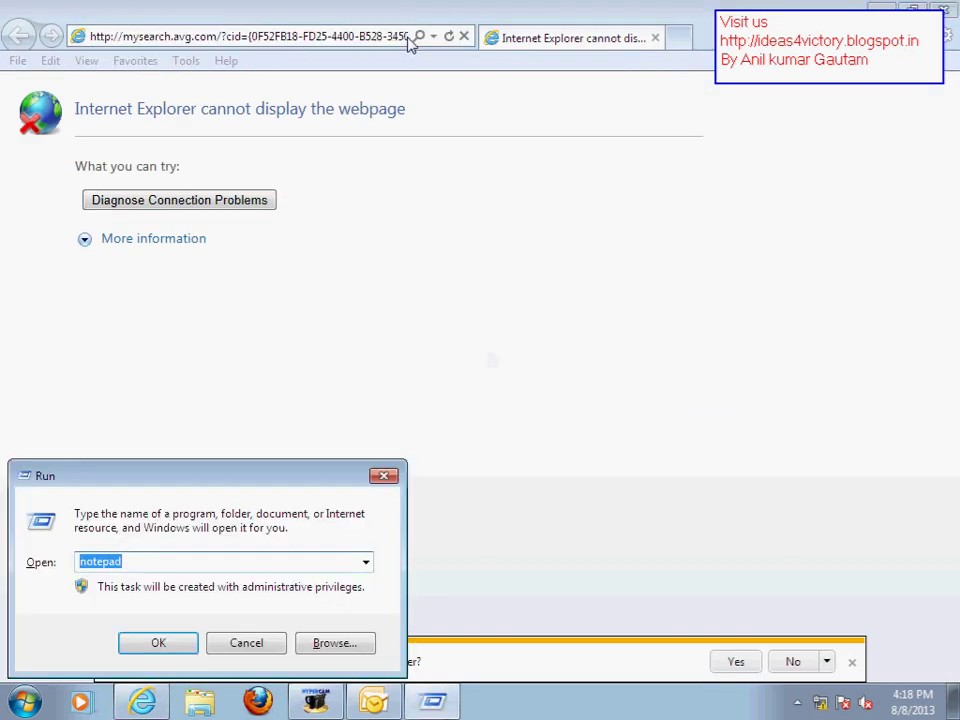
text(ncpa.cpl)
key(Return)
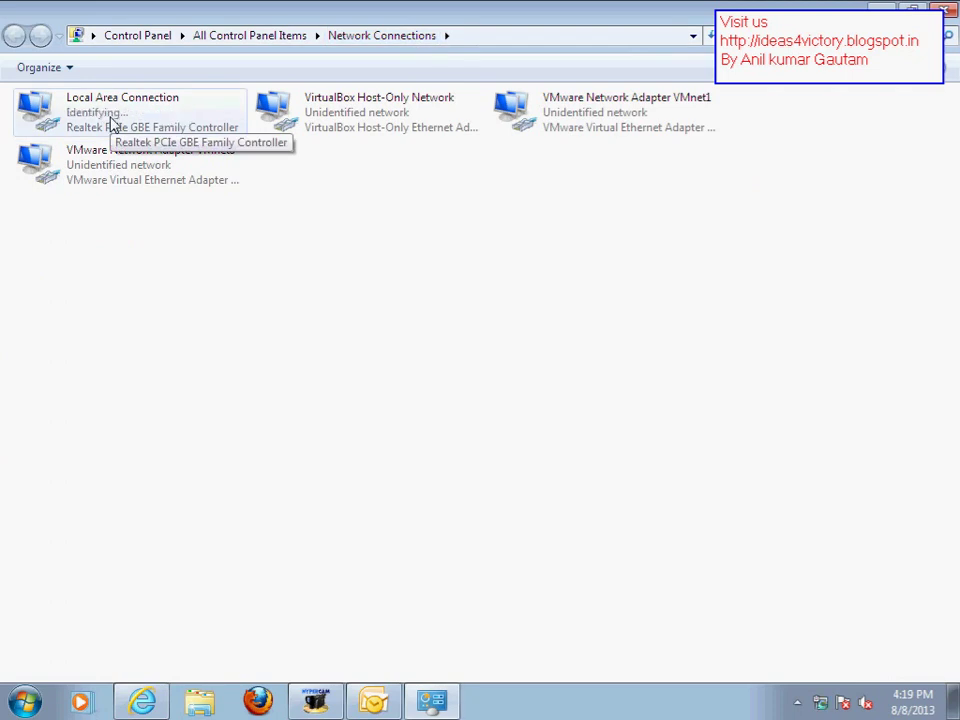
click(944, 10)
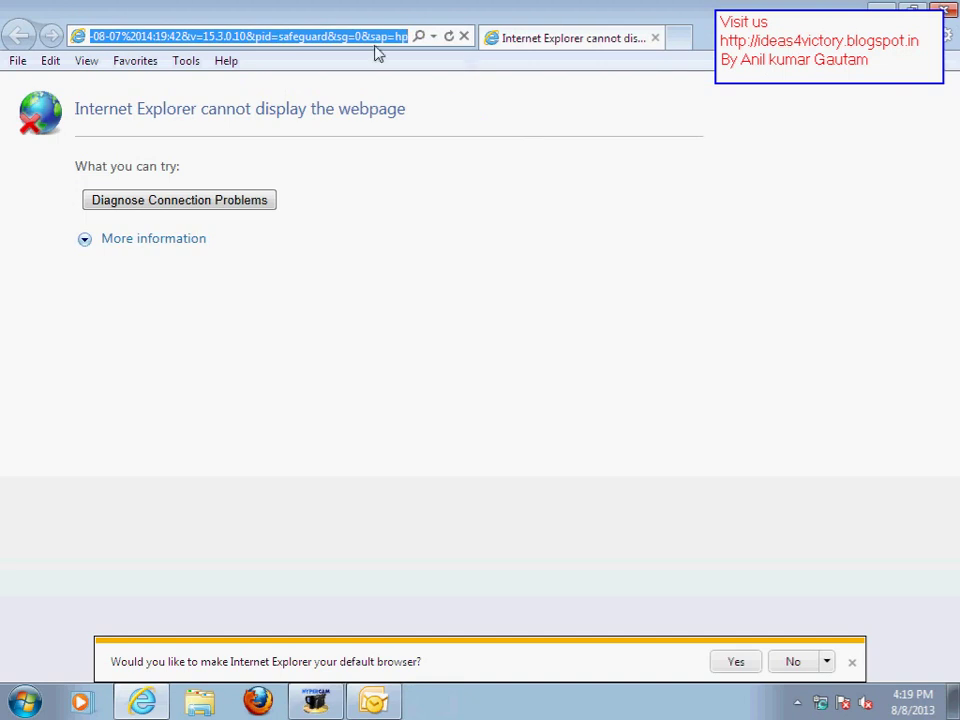
Load the Gmail website in Internet Explorer, declining the default-browser prompt
text(gmail.com/)
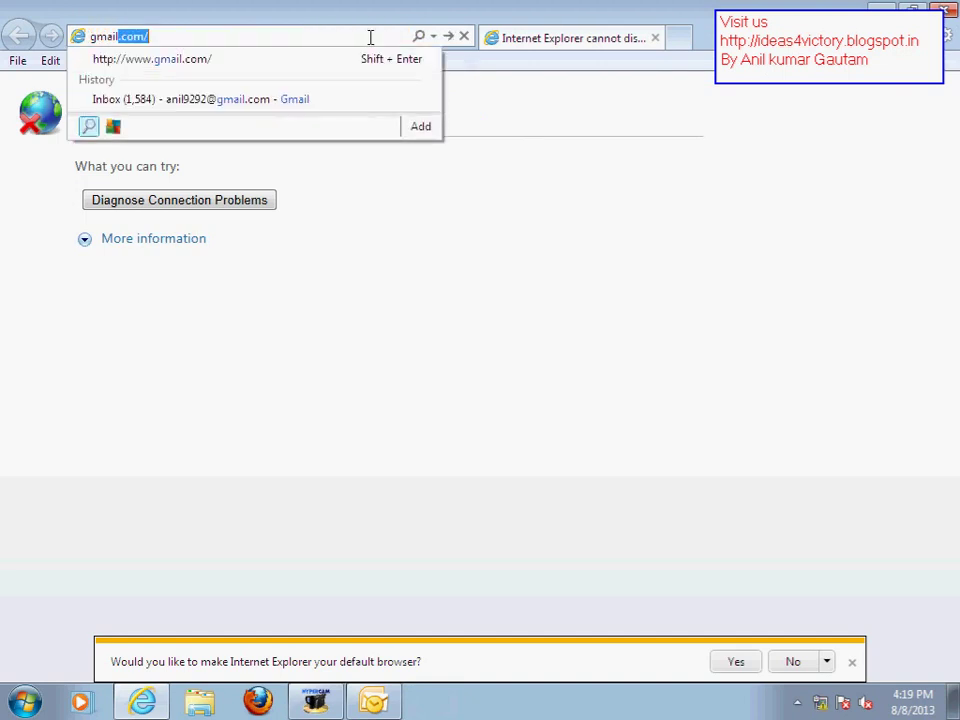
key(Return)
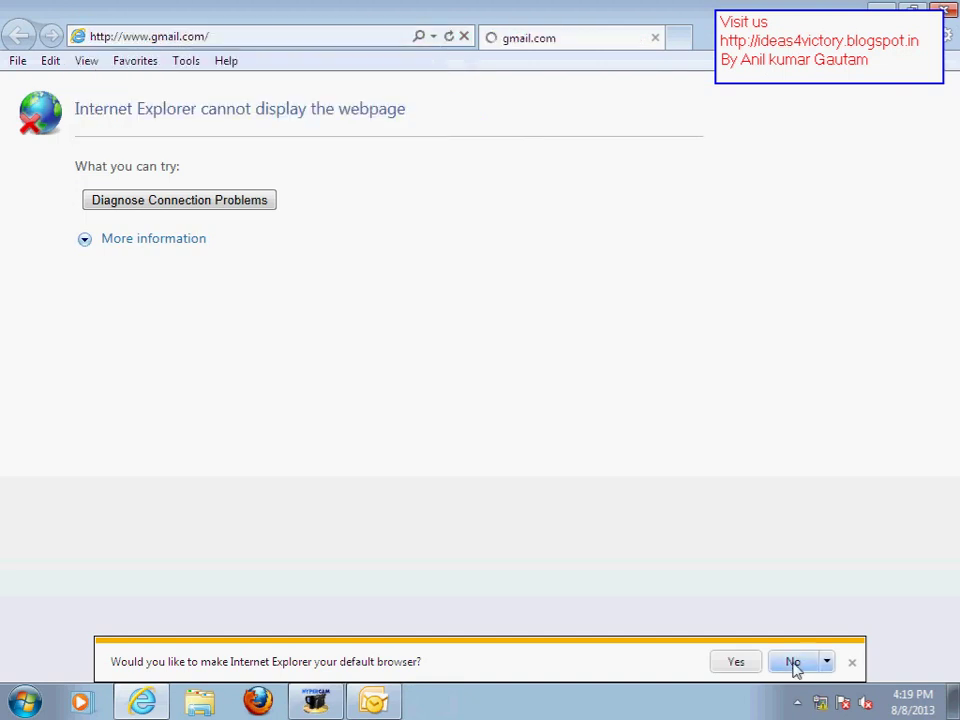
click(795, 662)
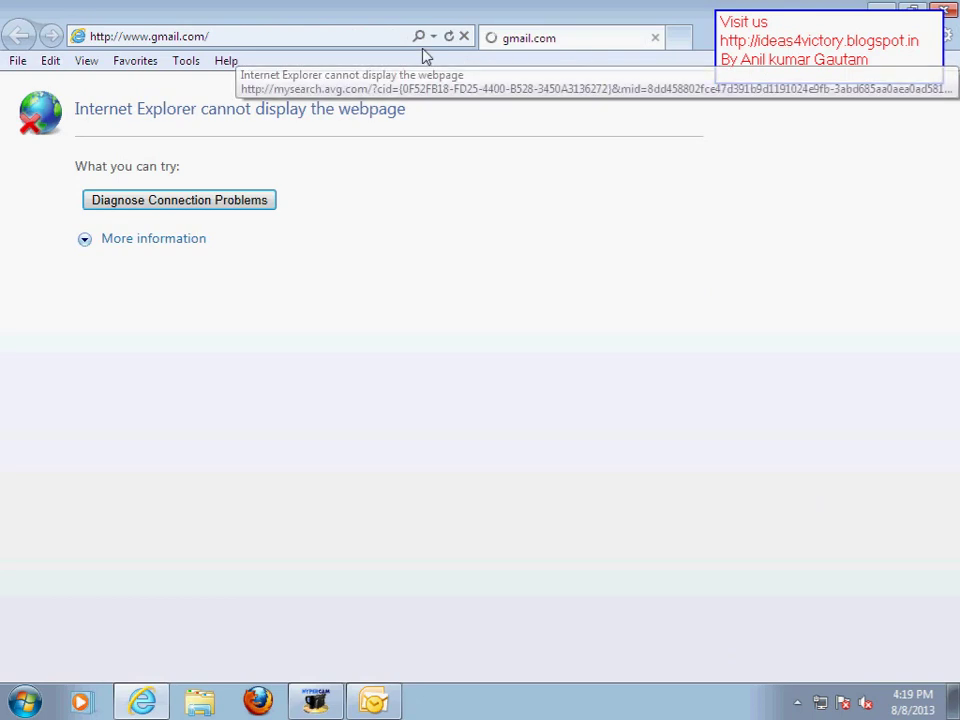
click(313, 42)
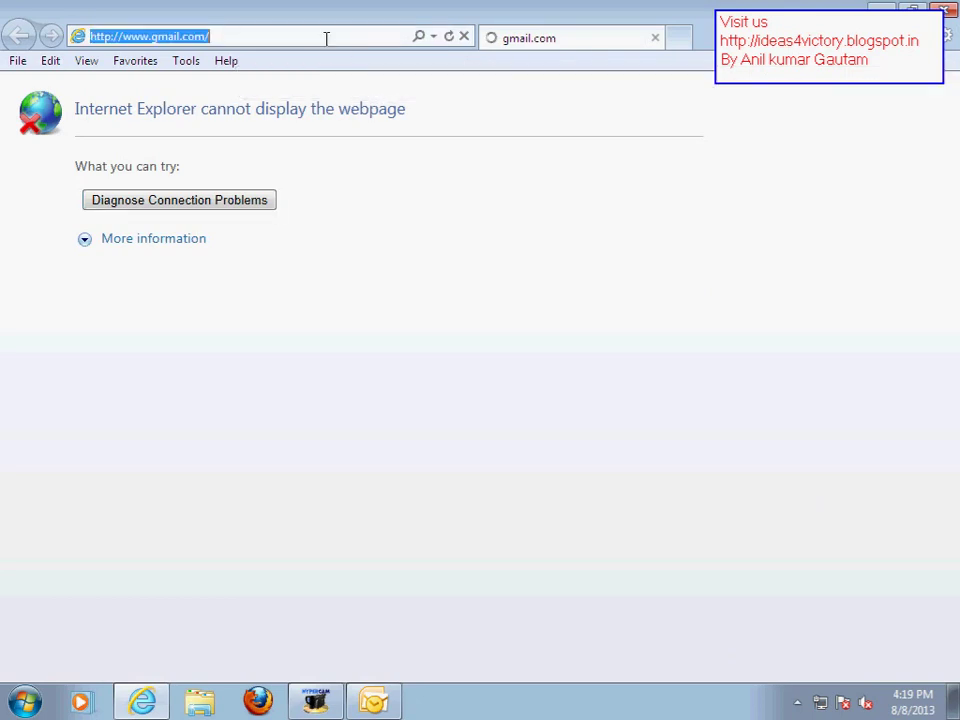
Sign in to Gmail with the account's username and password without saving the password
click(680, 259)
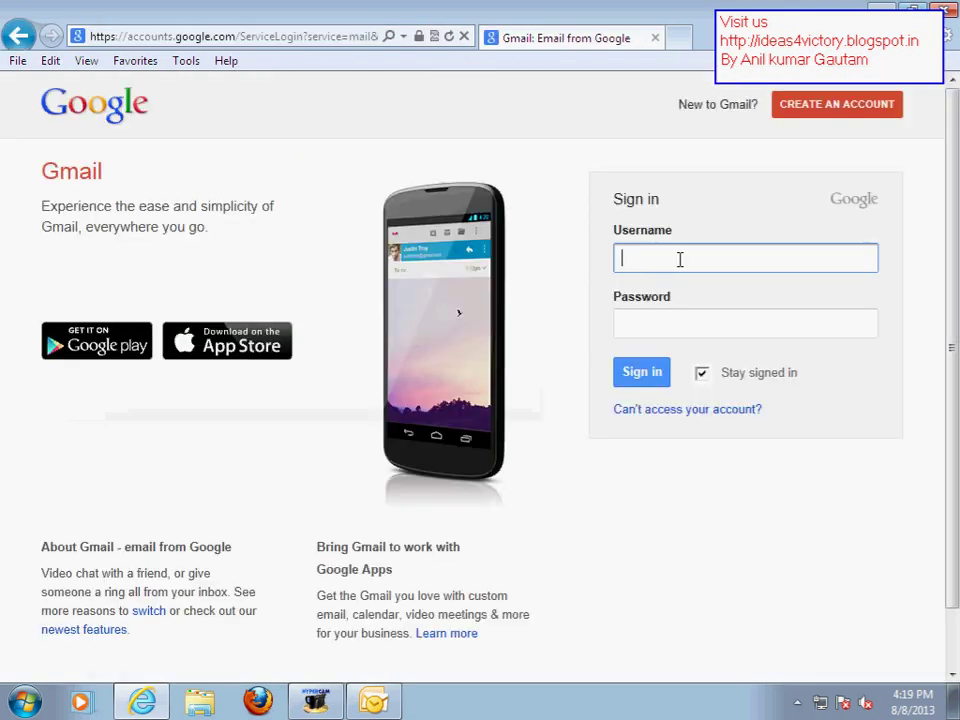
key(Tab)
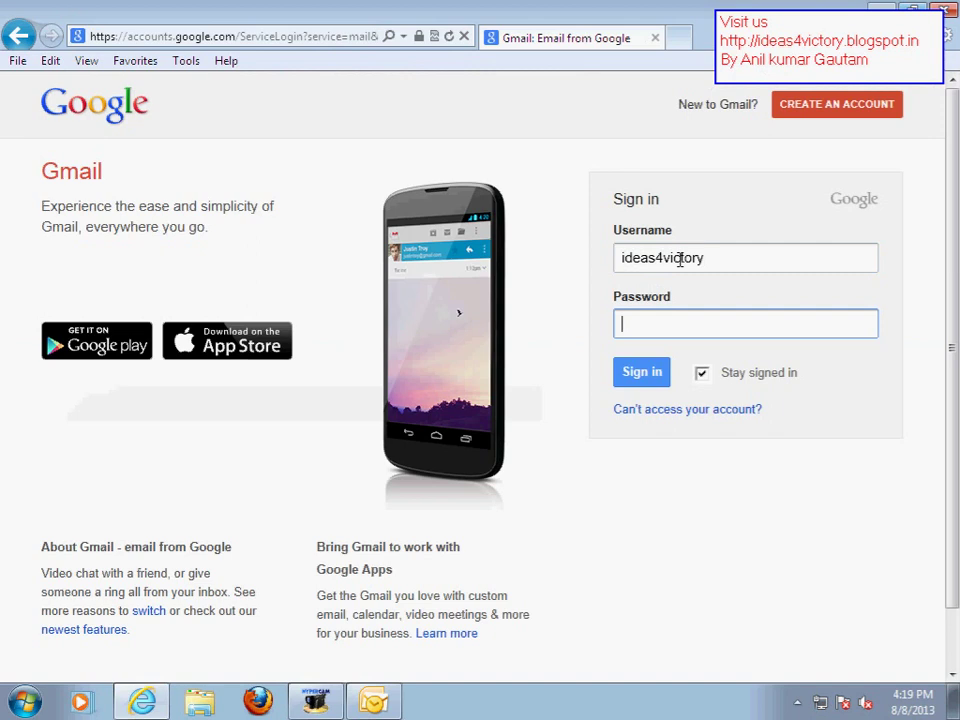
text(•••••)
key(BackSpace)
key(BackSpace)
key(BackSpace)
key(BackSpace)
key(BackSpace)
text(••••••••••••)
key(Return)
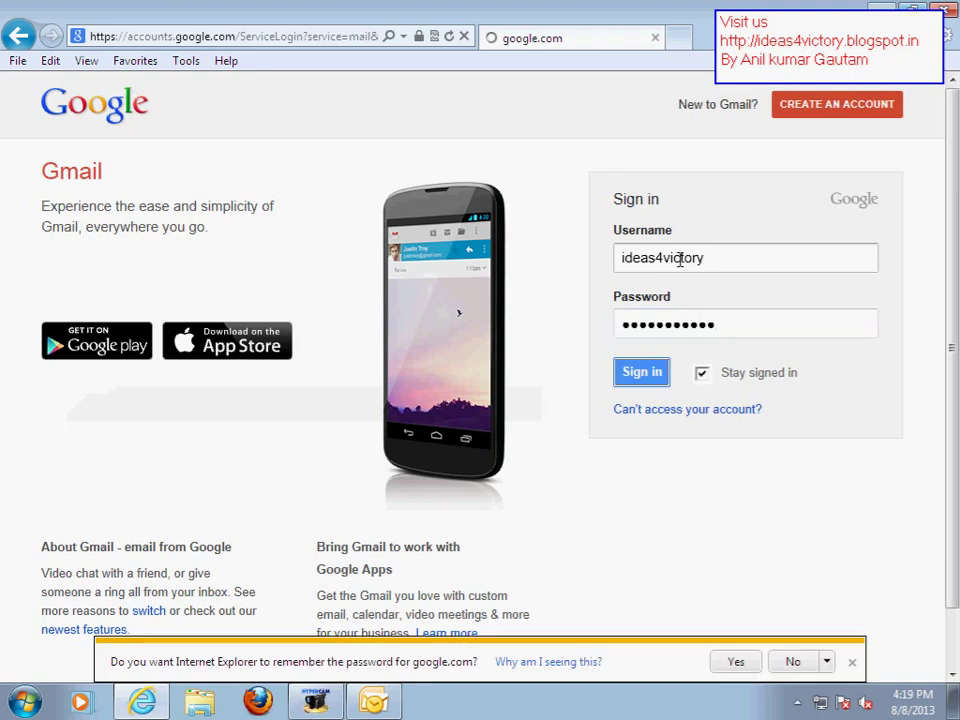
click(793, 662)
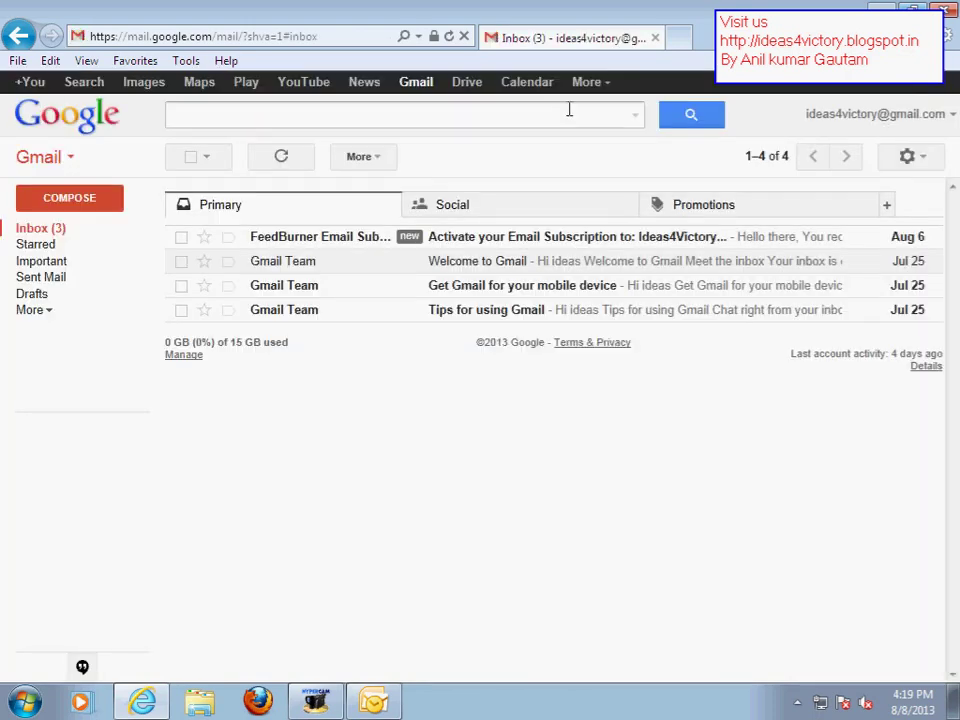
Sign out of Gmail and restore the browser window
click(832, 115)
click(899, 289)
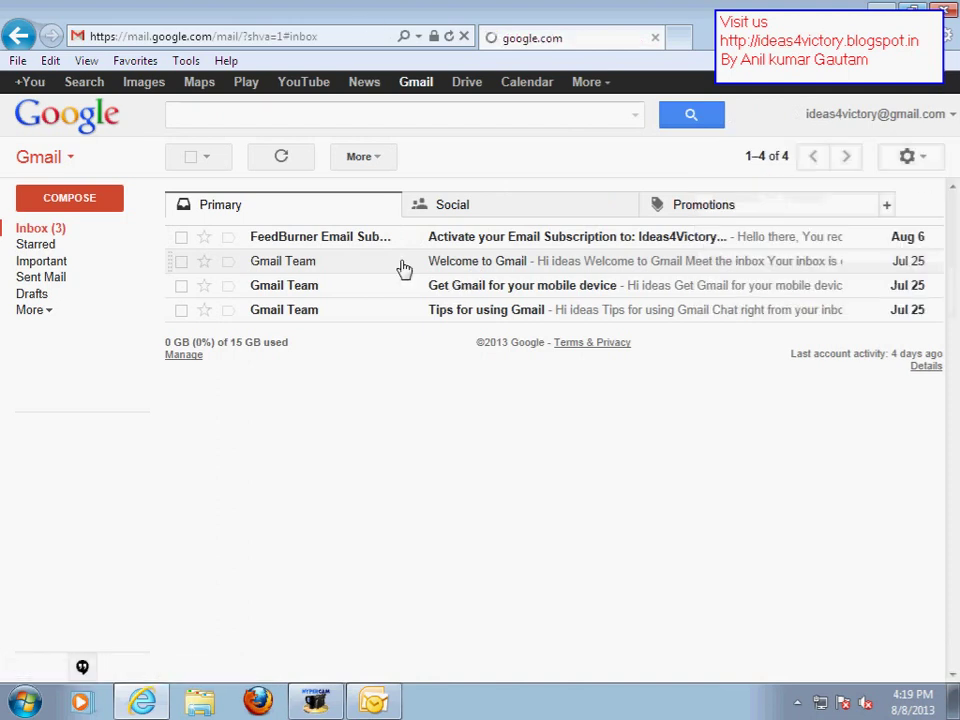
double_click(591, 11)
Retype the full account password in both the Password and Retype Password fields
click(514, 53)
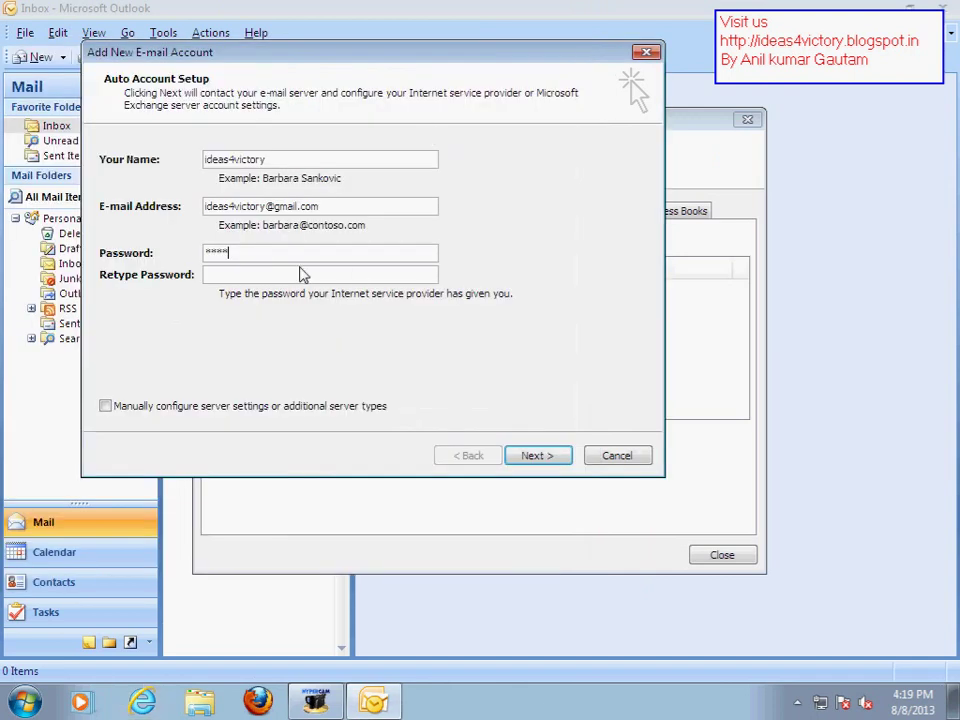
drag(274, 253, 5, 260)
text(************)
key(Tab)
text(**)
key(BackSpace)
key(BackSpace)
text(************)
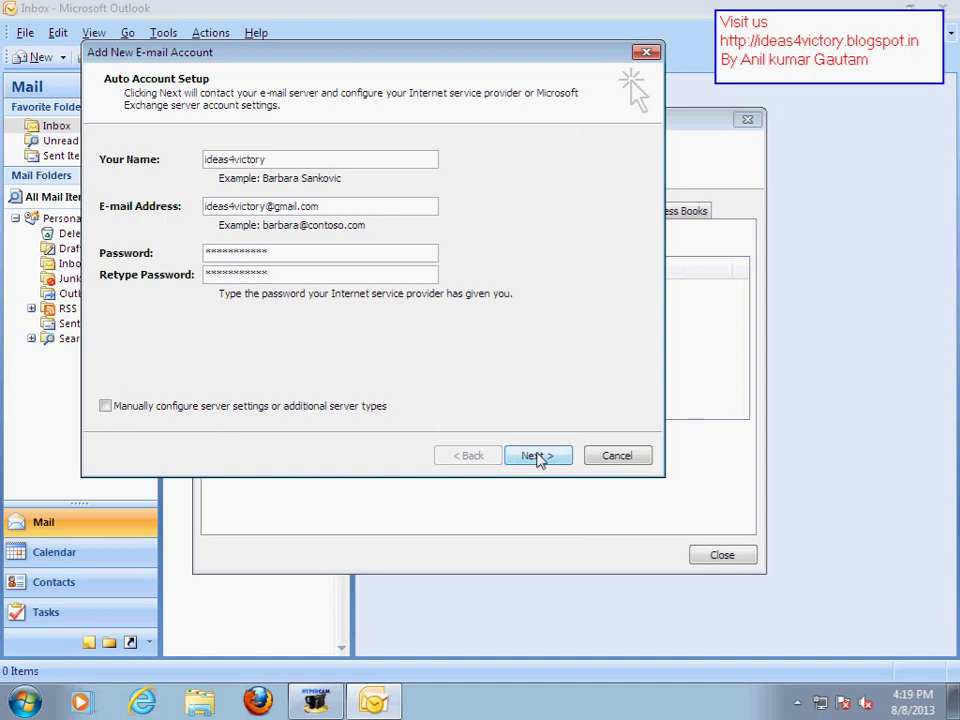
drag(407, 58, 474, 77)
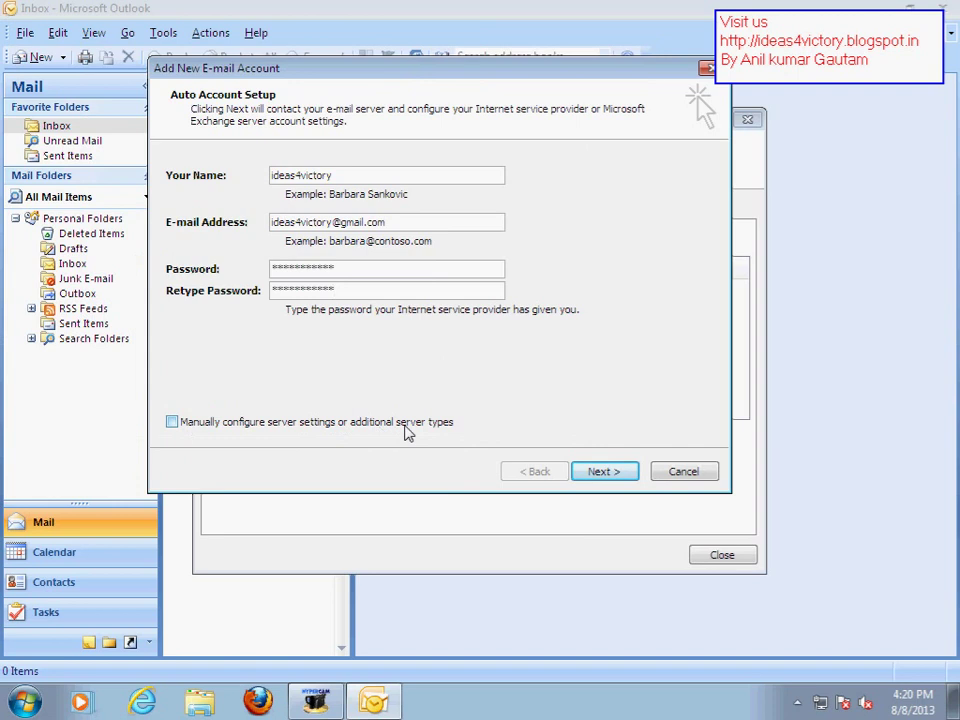
Choose manual server setup, decline AutoArchive, and select Internet E-mail as the service type
click(172, 422)
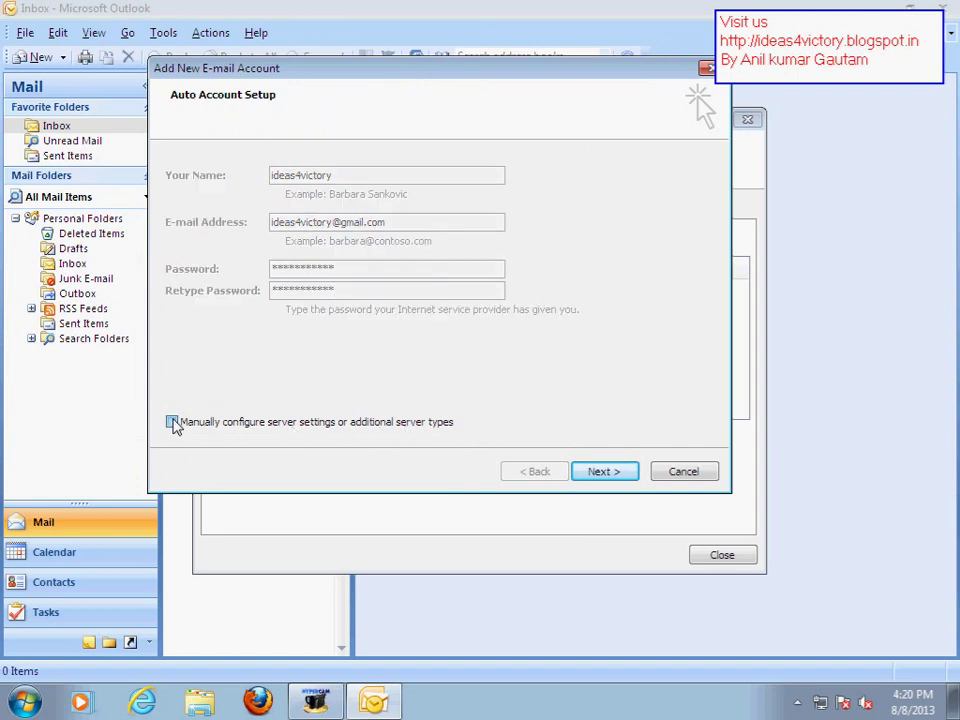
click(606, 472)
drag(326, 75, 281, 47)
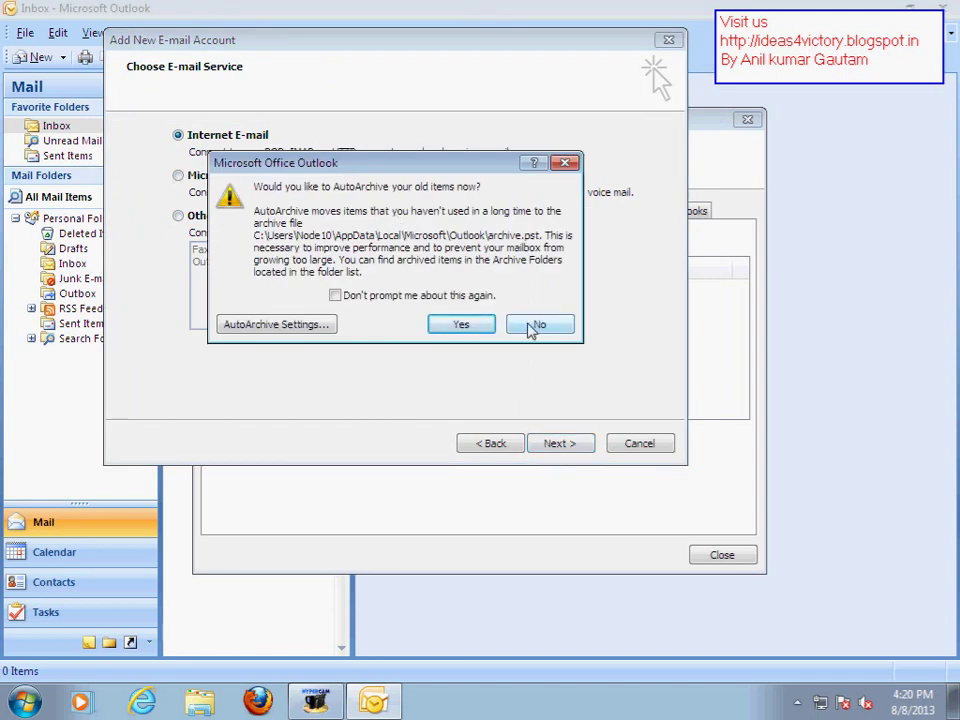
click(537, 325)
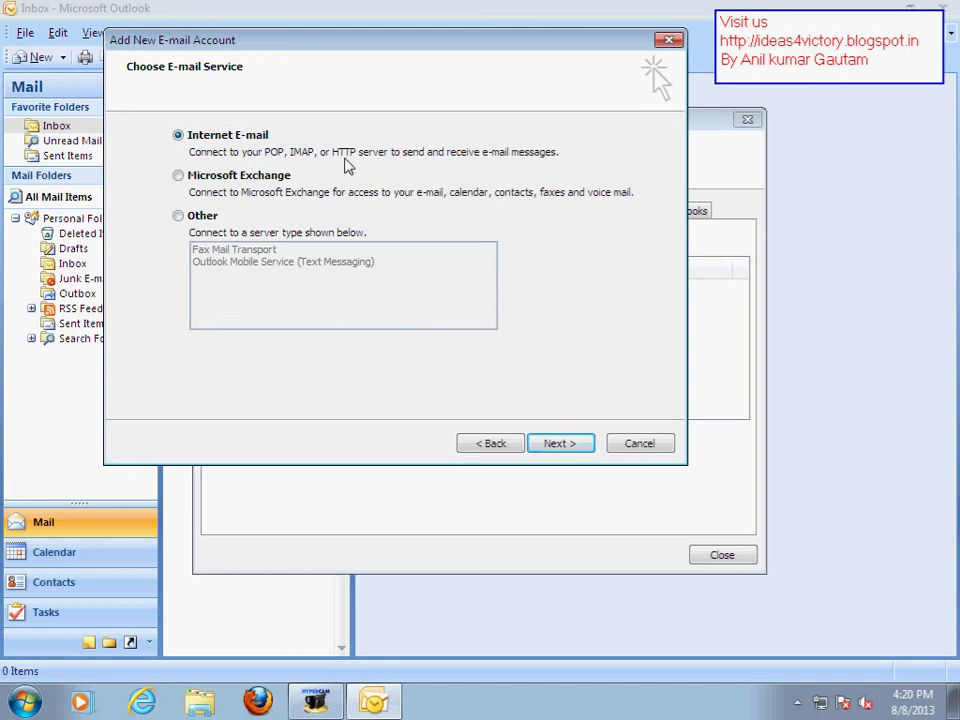
click(228, 180)
click(200, 140)
click(559, 443)
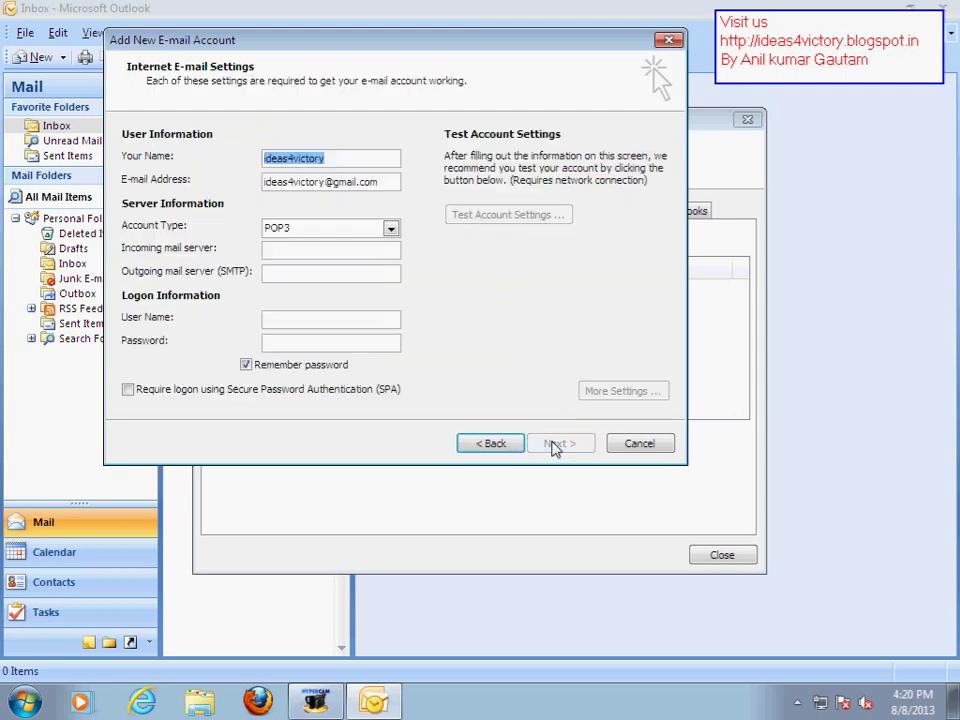
Enter pop.gmail.com and smtp.gmail.com as the servers, plus the logon user name and password
click(334, 250)
text(pop.gmail.com)
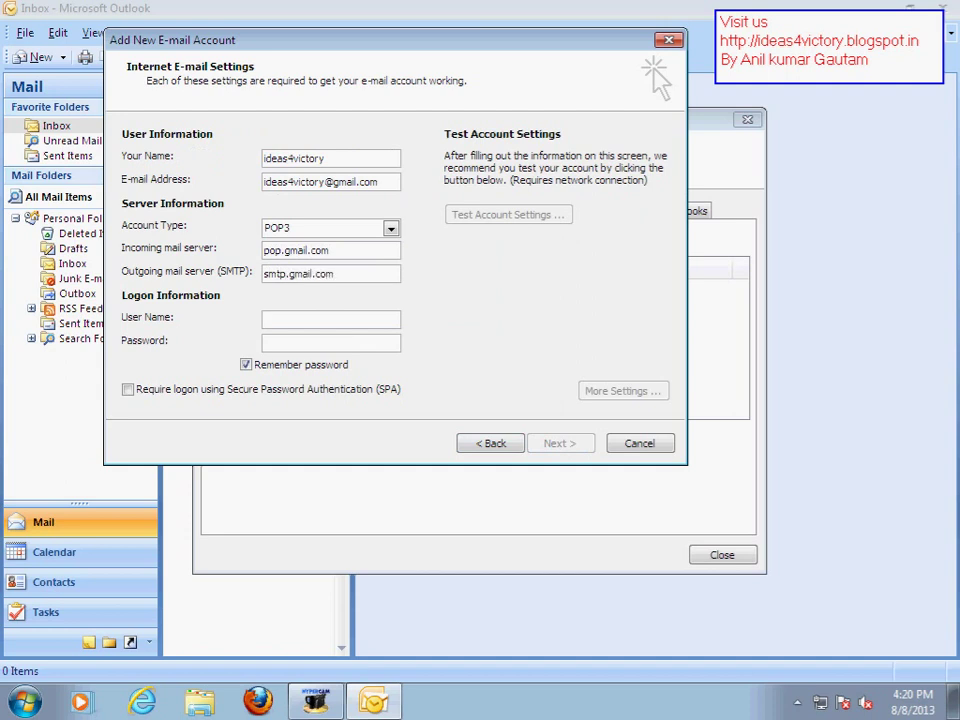
click(266, 319)
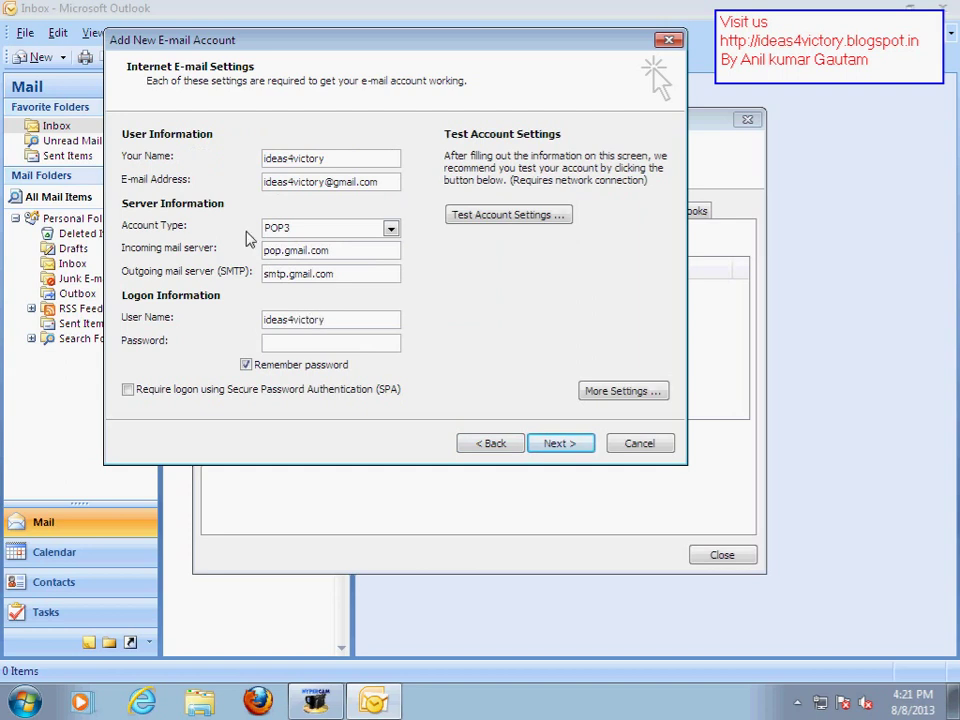
drag(325, 183, 266, 183)
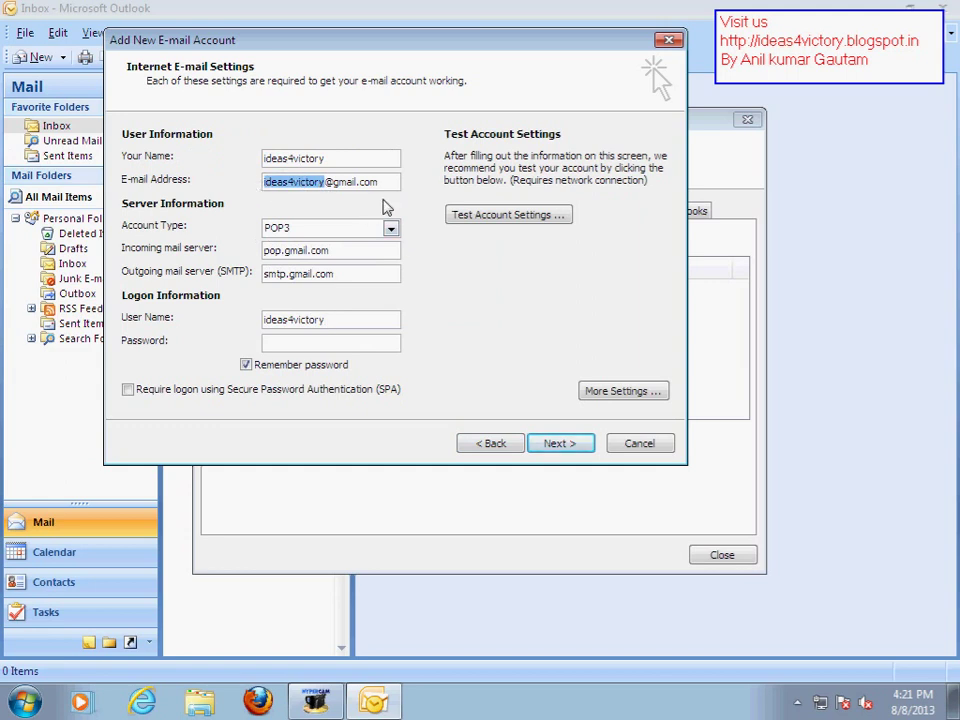
click(354, 317)
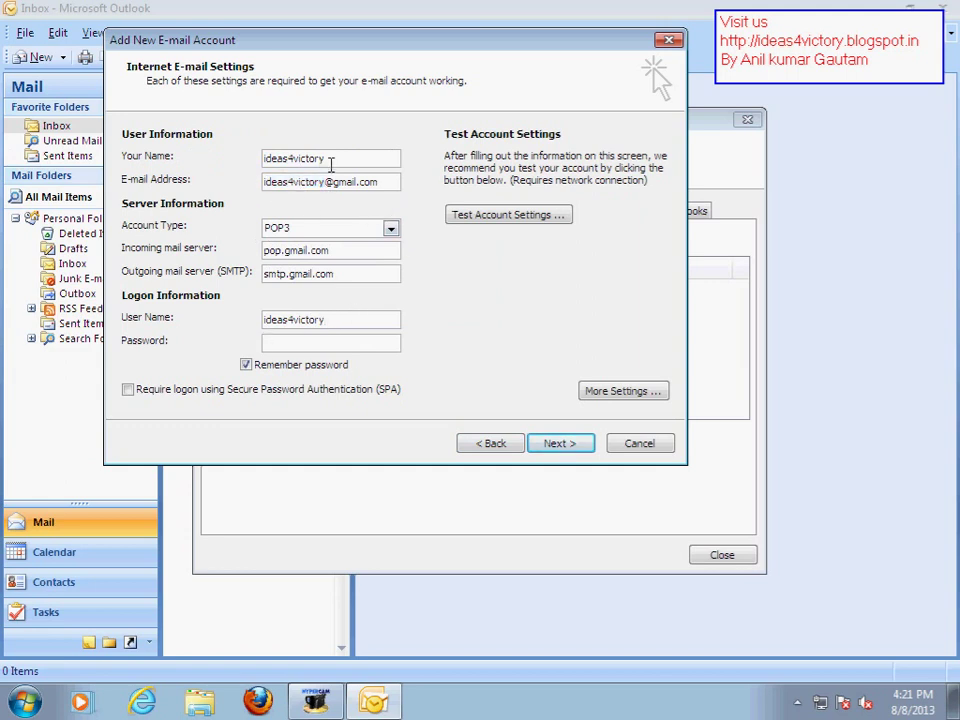
double_click(285, 184)
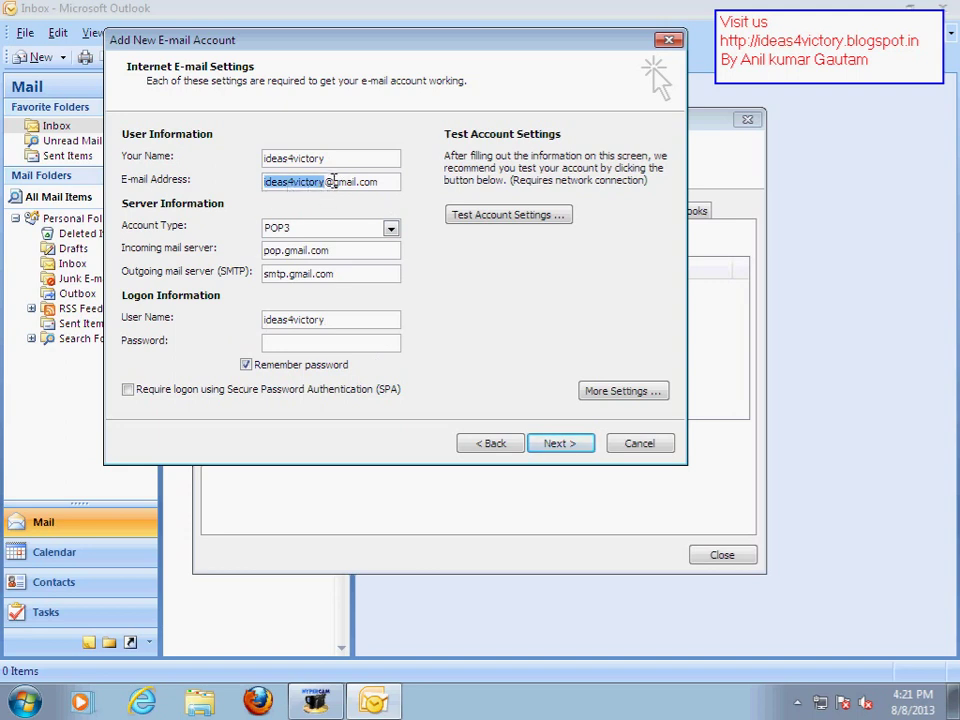
drag(333, 181, 264, 182)
click(328, 341)
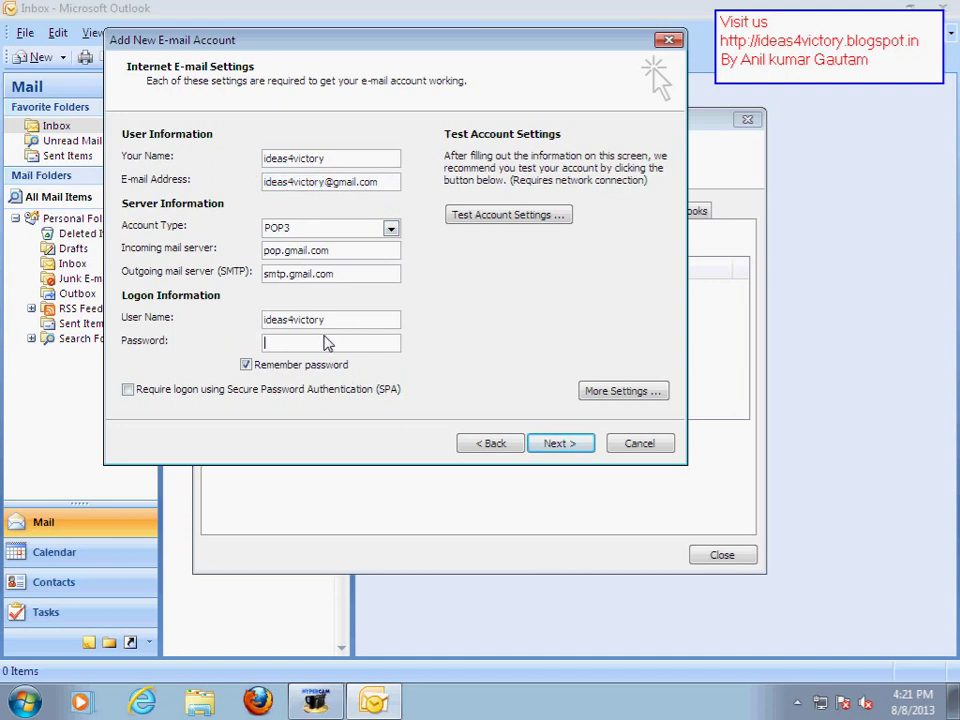
text(*)
In More Settings' Outgoing Server tab, require SMTP authentication using the incoming server's settings
click(616, 391)
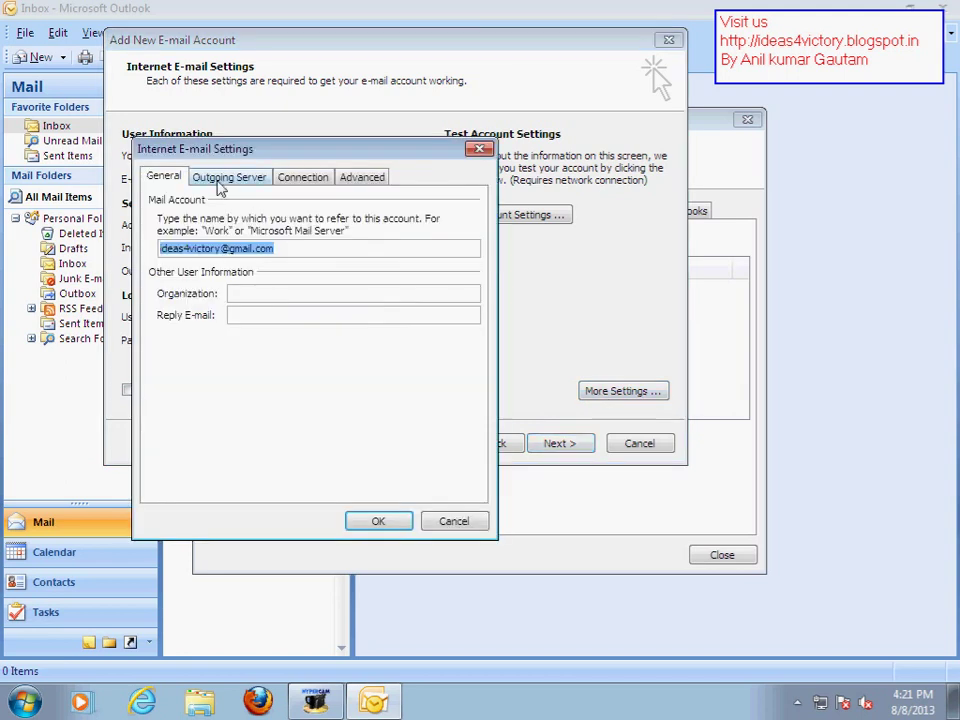
click(222, 178)
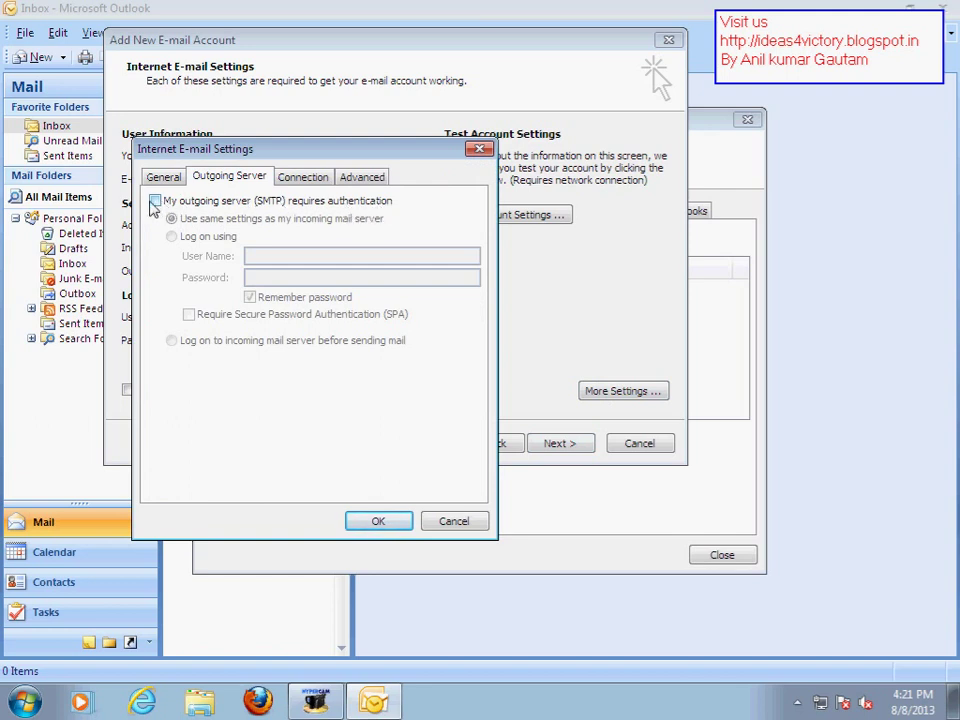
click(155, 200)
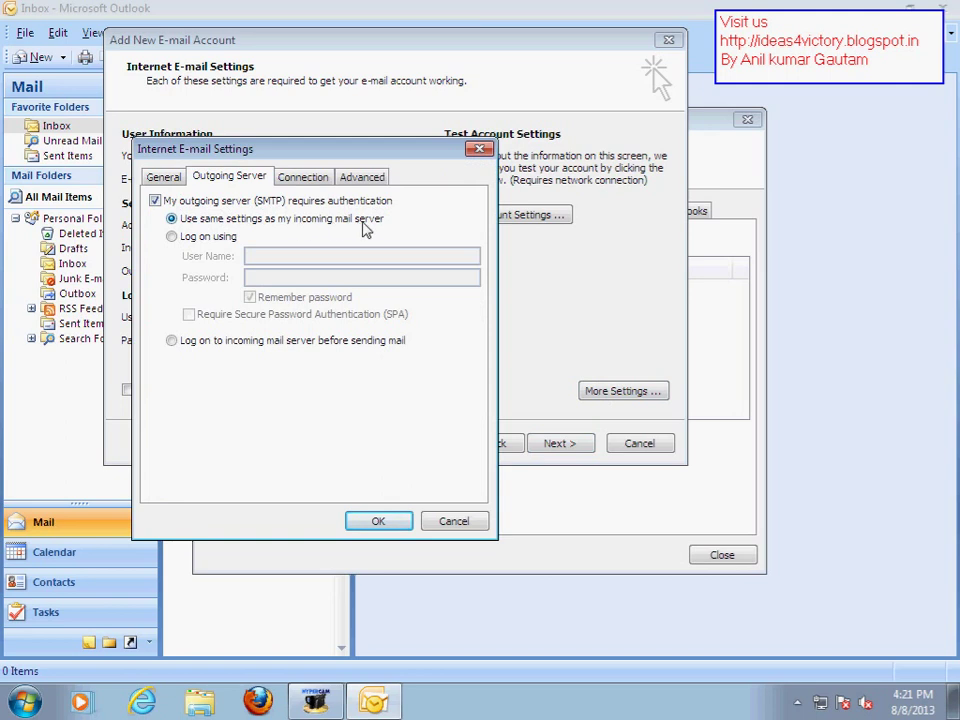
drag(403, 156, 738, 163)
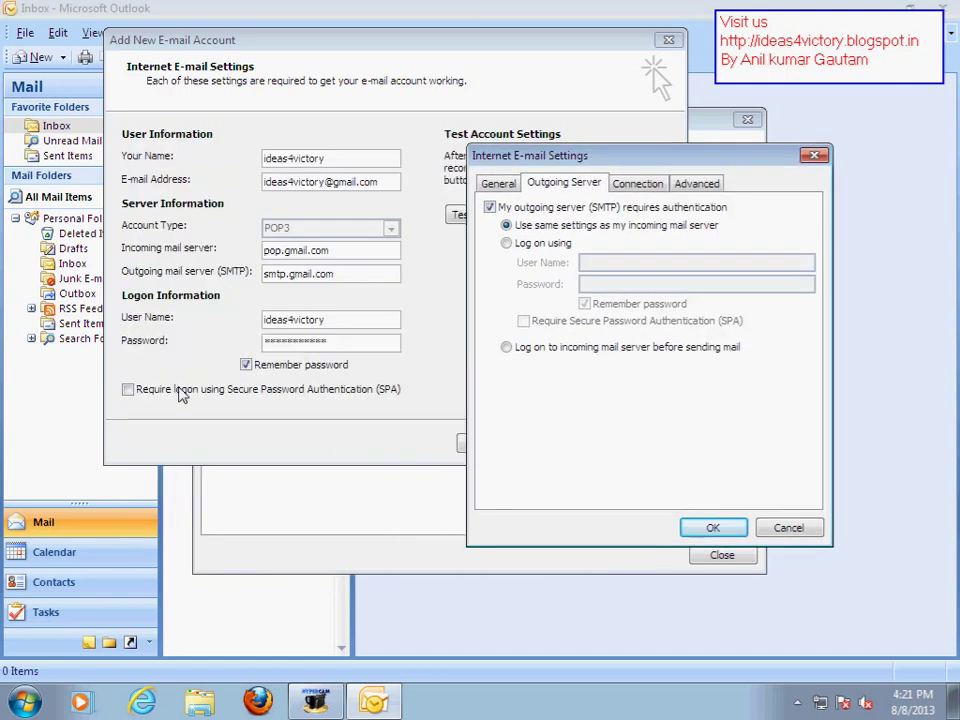
drag(622, 156, 396, 140)
click(478, 169)
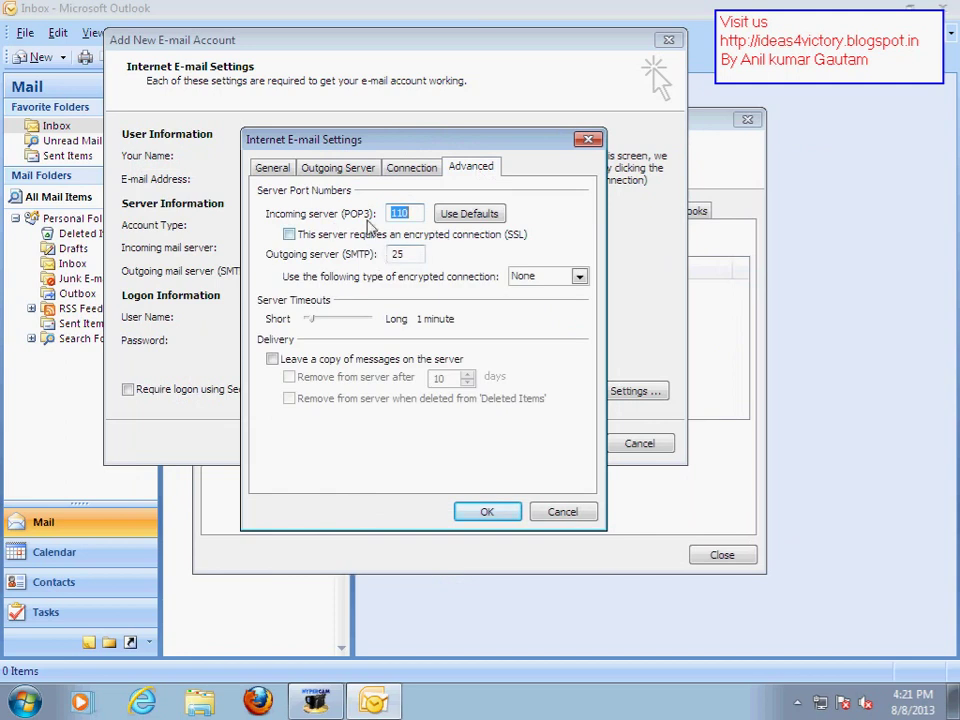
click(339, 169)
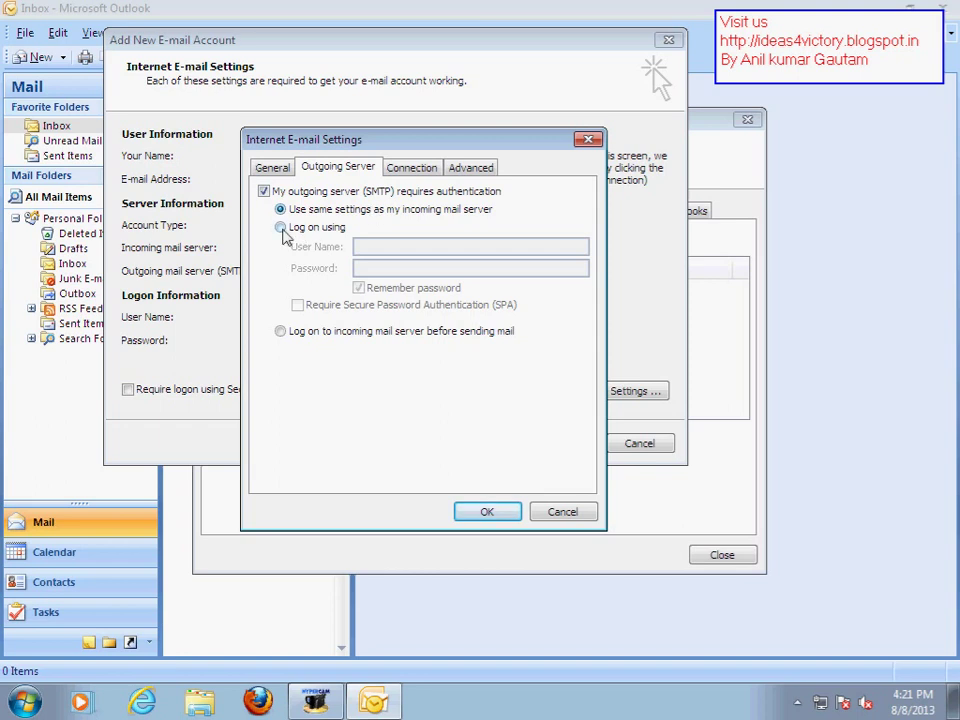
click(281, 228)
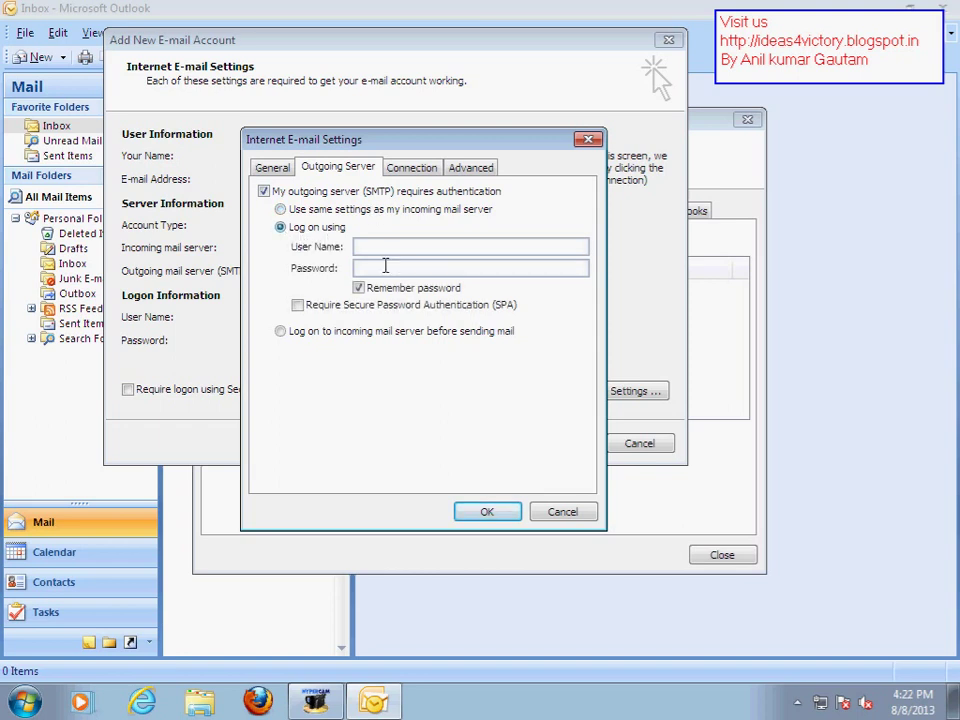
click(292, 212)
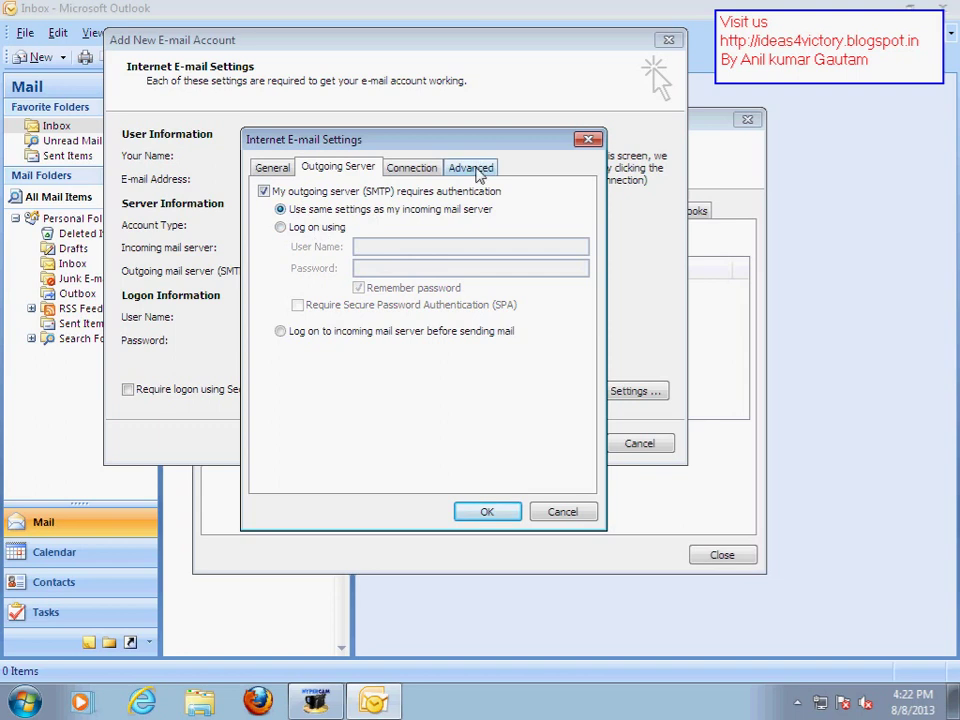
click(309, 230)
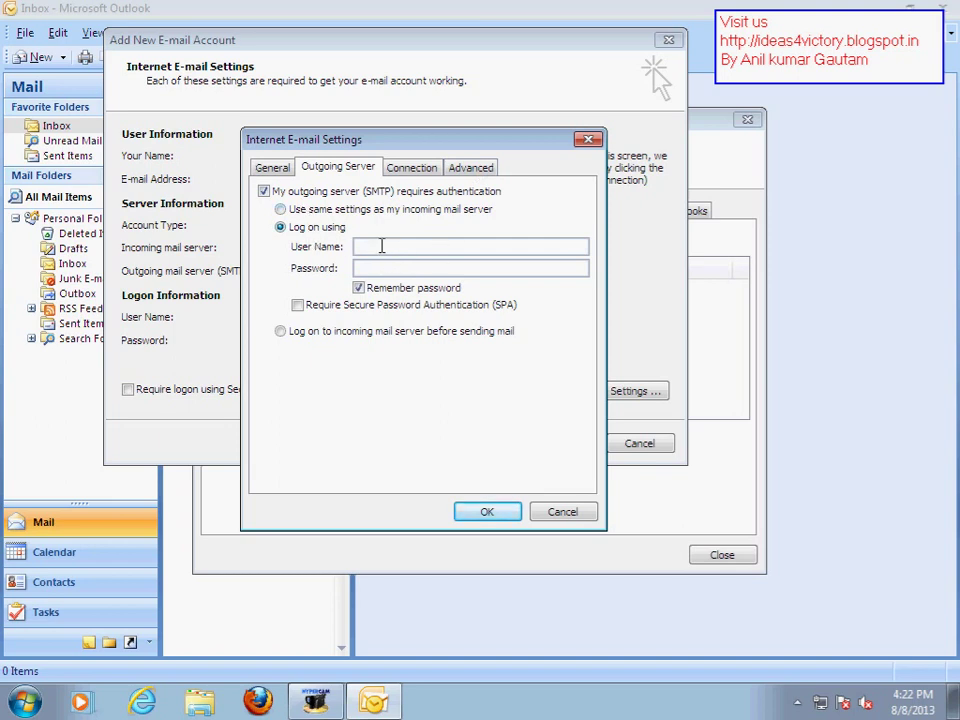
click(303, 212)
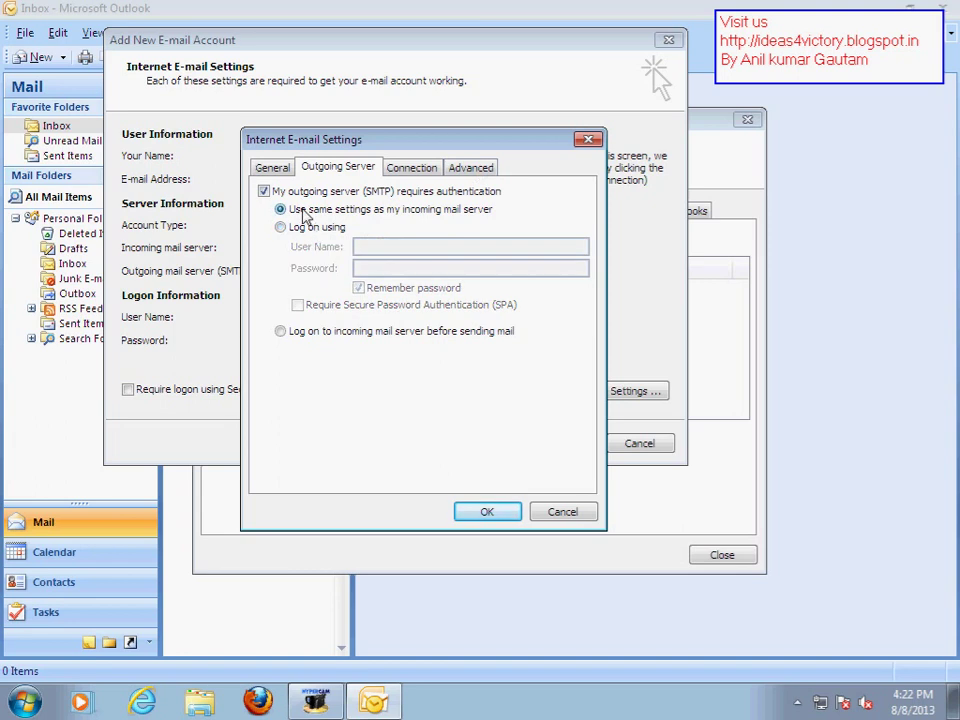
On the Advanced tab, require SSL for the incoming POP3 server on port 995
click(471, 172)
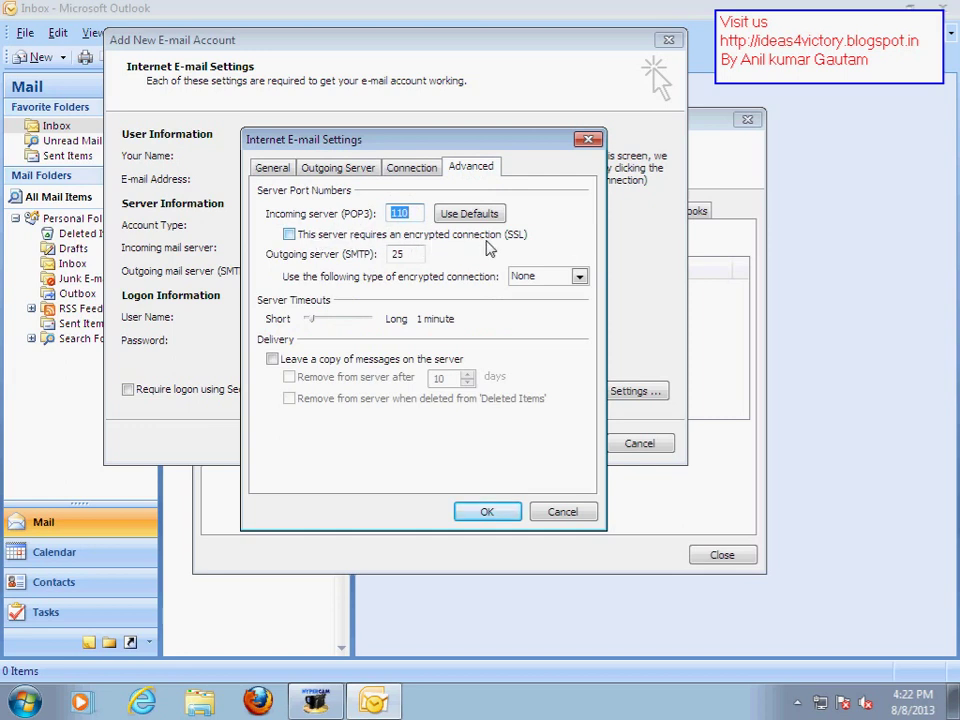
click(289, 234)
double_click(418, 213)
Set outgoing SMTP to port 465 with SSL encryption, keep no server copies, and confirm
click(400, 256)
double_click(398, 256)
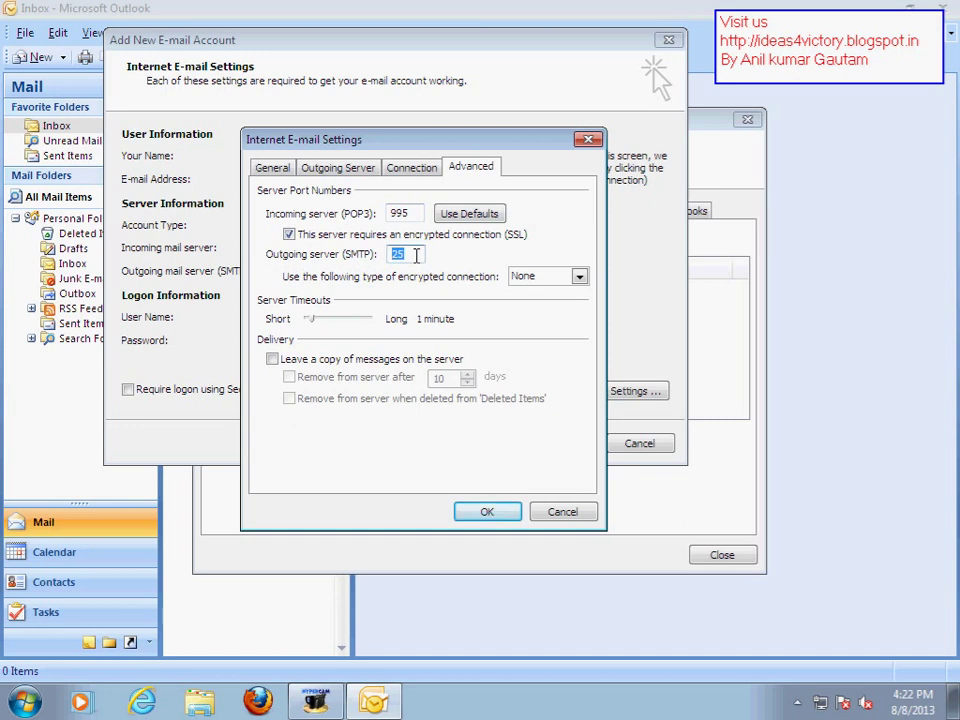
text(46)
click(579, 278)
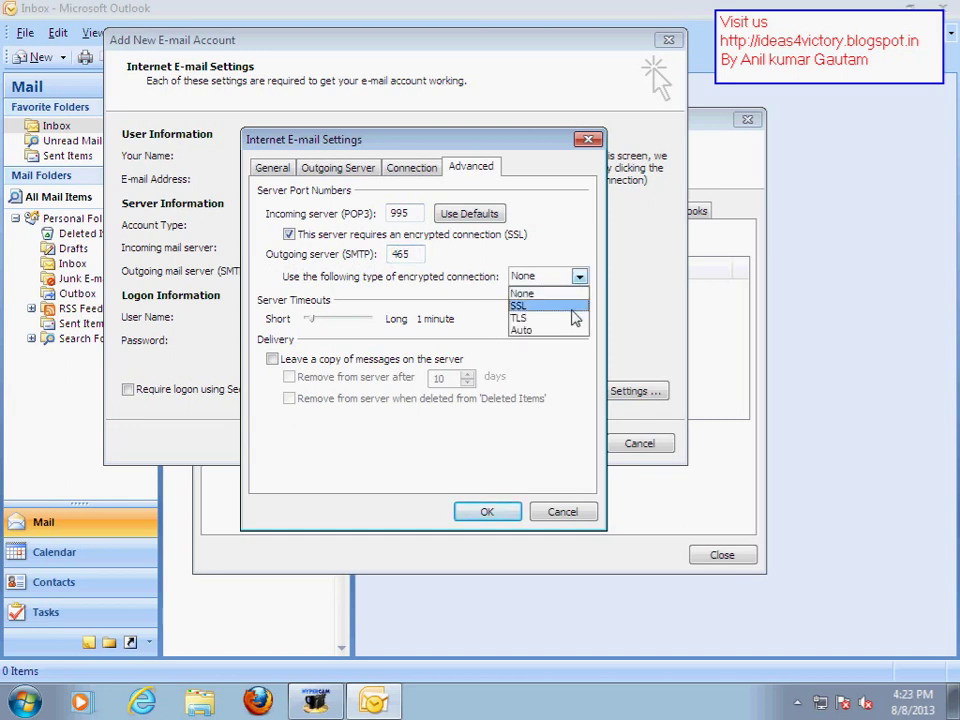
click(570, 306)
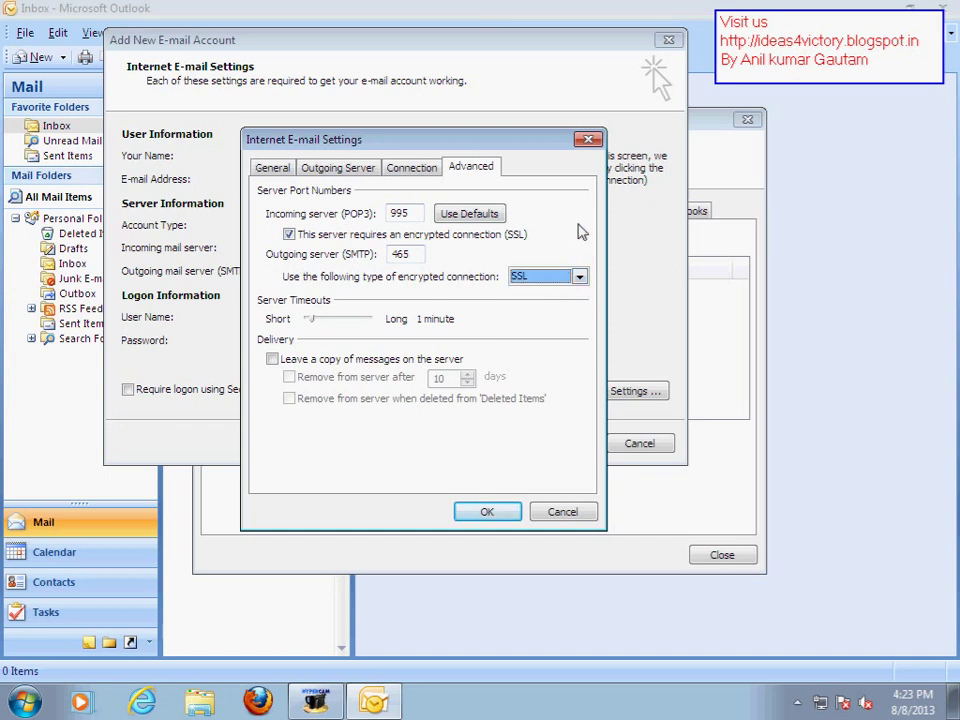
click(272, 359)
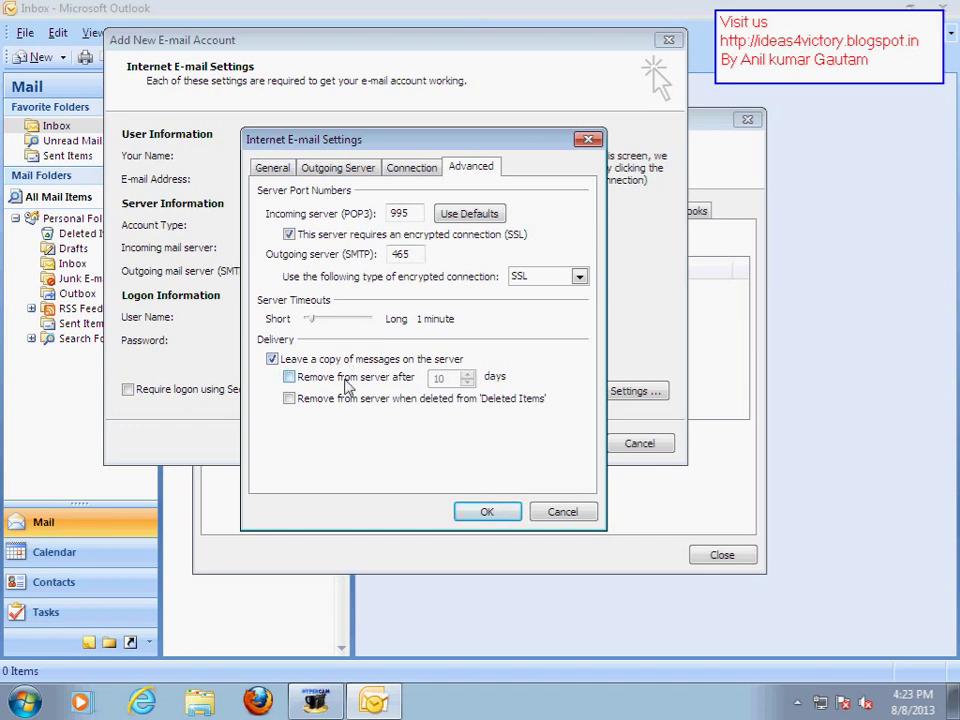
click(271, 361)
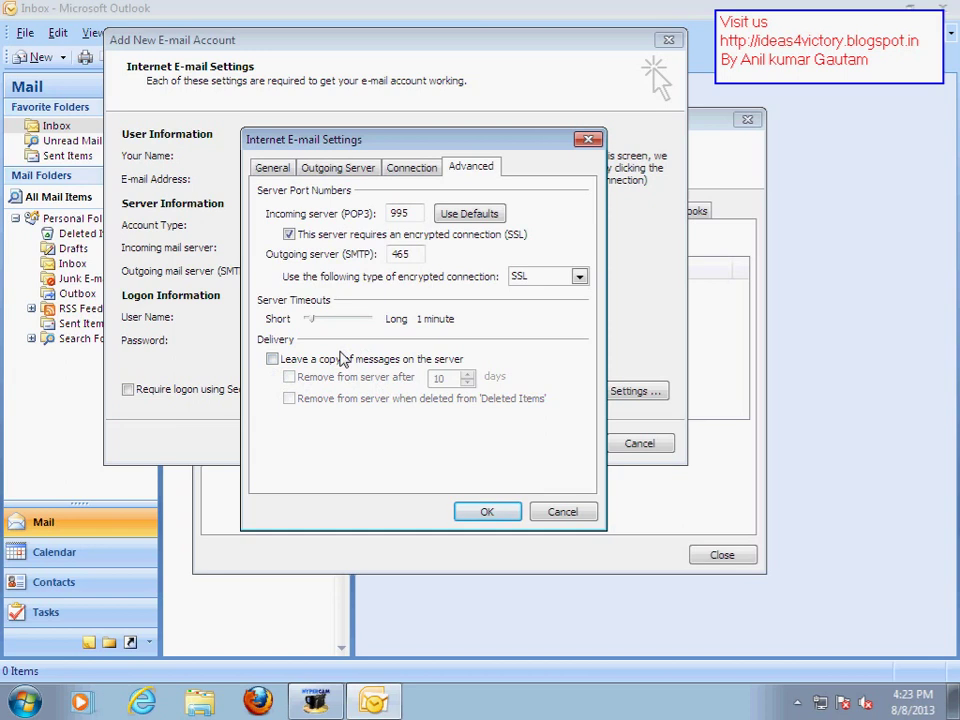
click(486, 513)
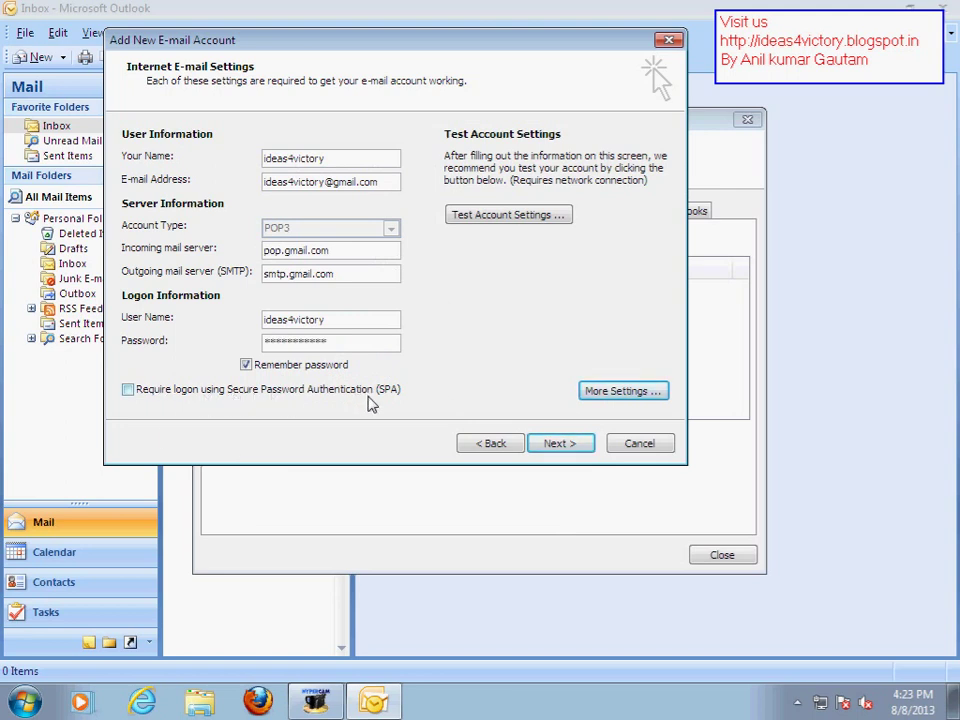
Tick Secure Password Authentication, run a successful account test, and finish adding the Gmail POP account
click(132, 390)
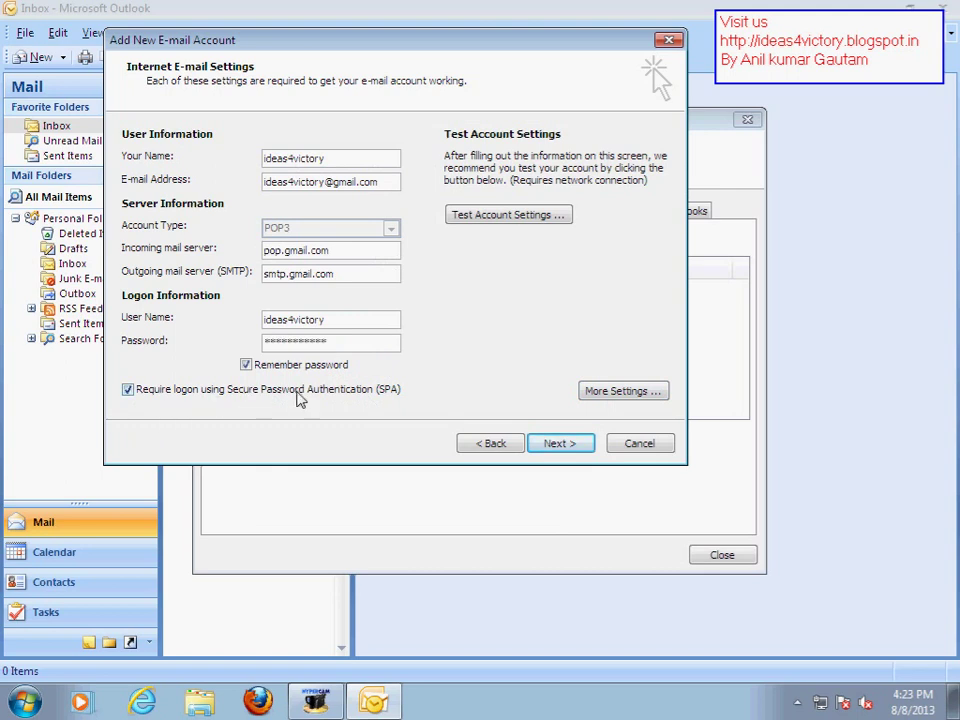
click(487, 220)
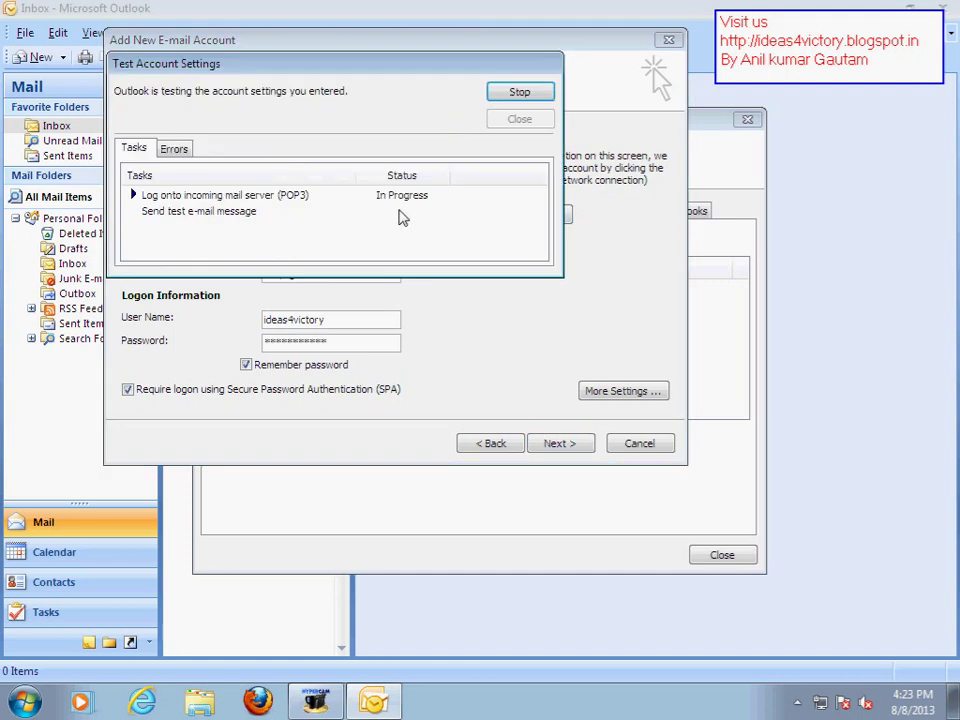
click(271, 198)
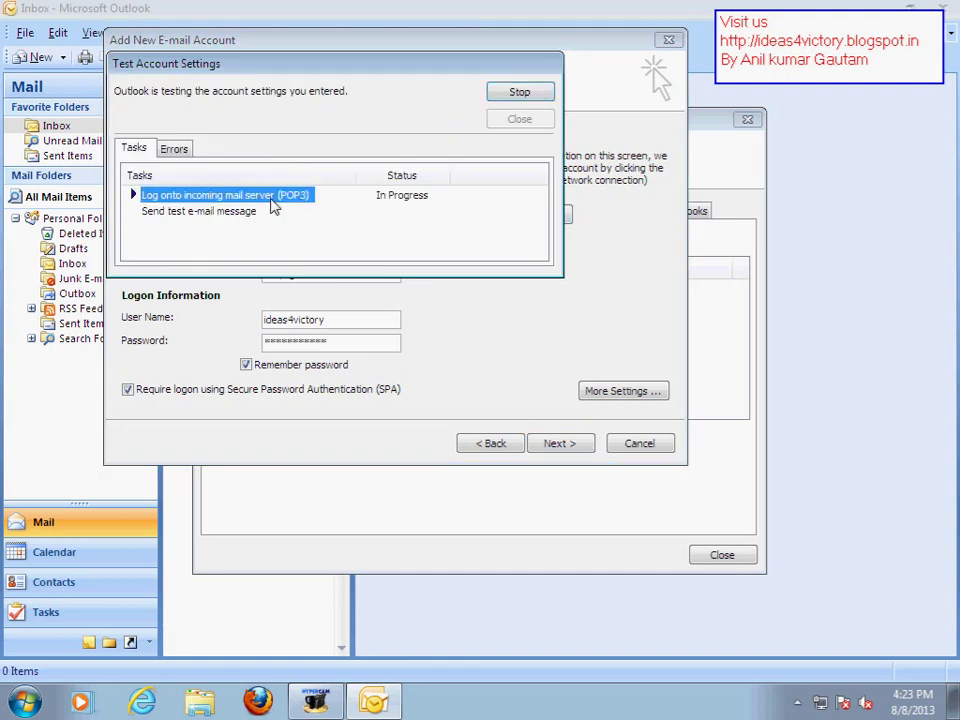
click(405, 210)
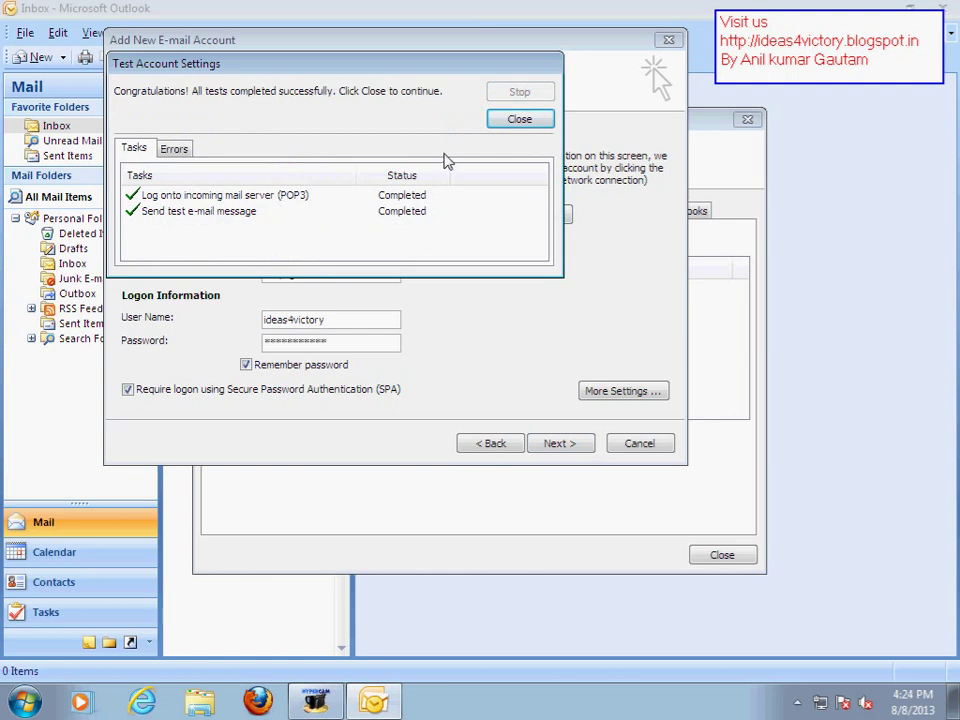
click(517, 120)
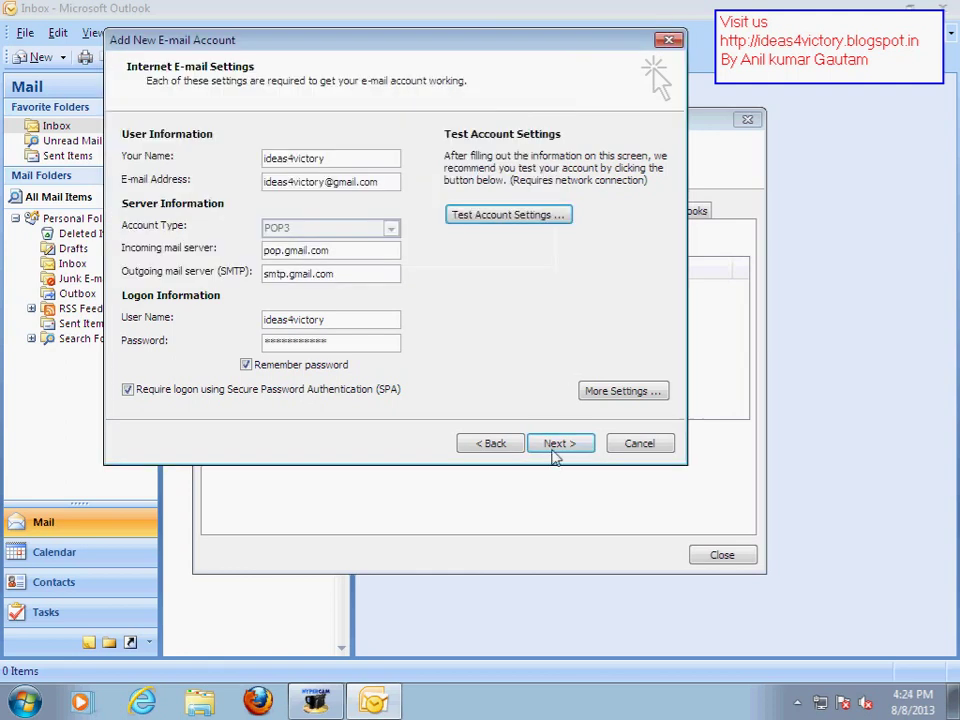
click(556, 445)
click(556, 445)
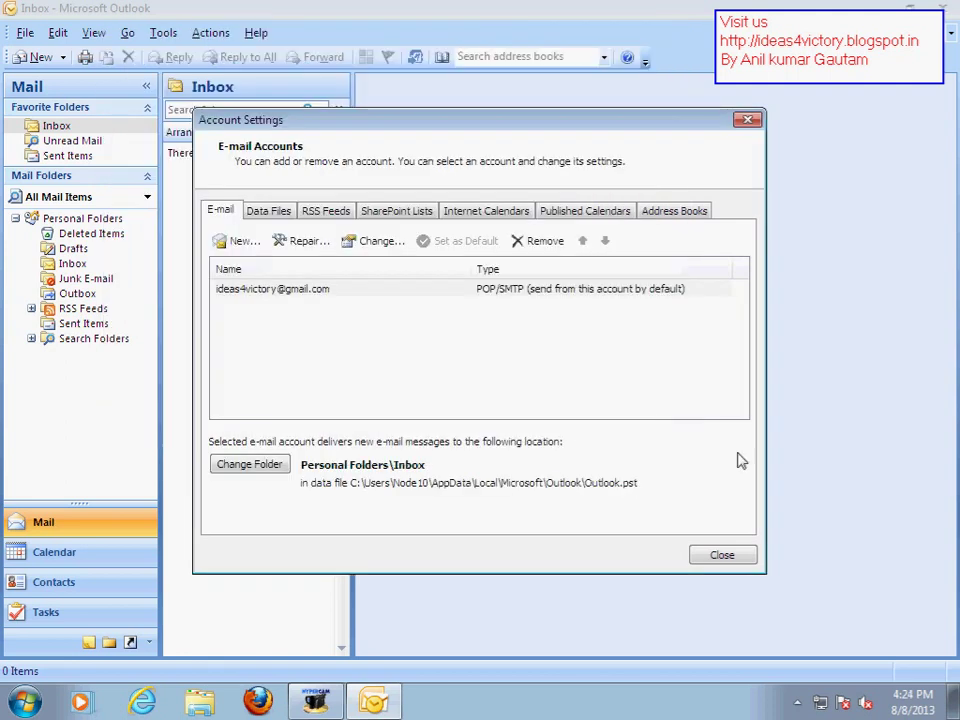
Close Account Settings and run Send/Receive to download the Gmail messages
click(721, 555)
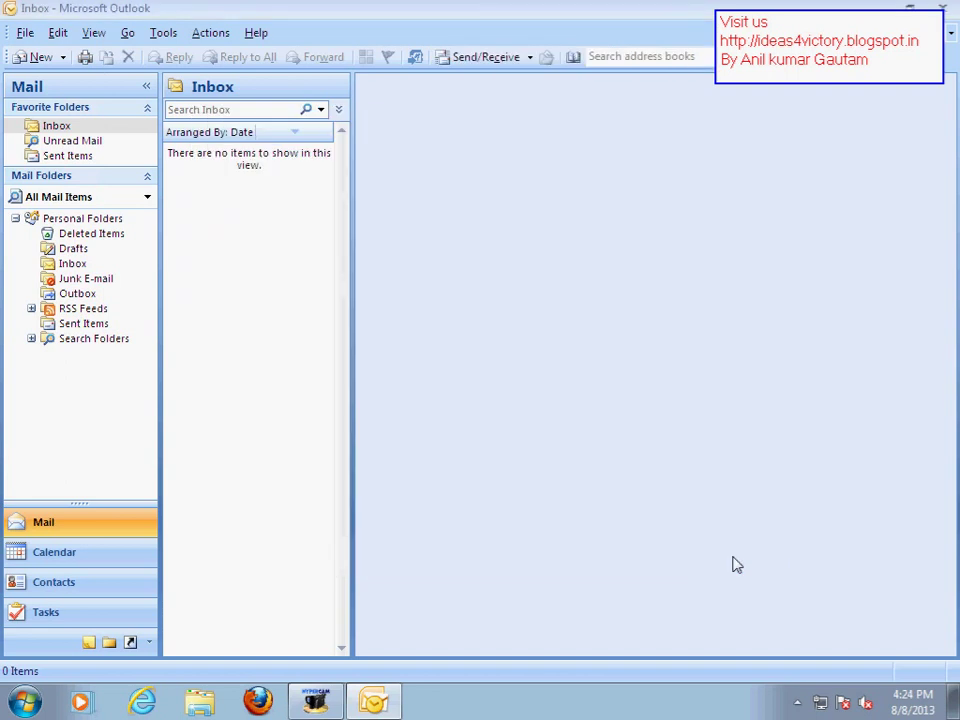
click(480, 63)
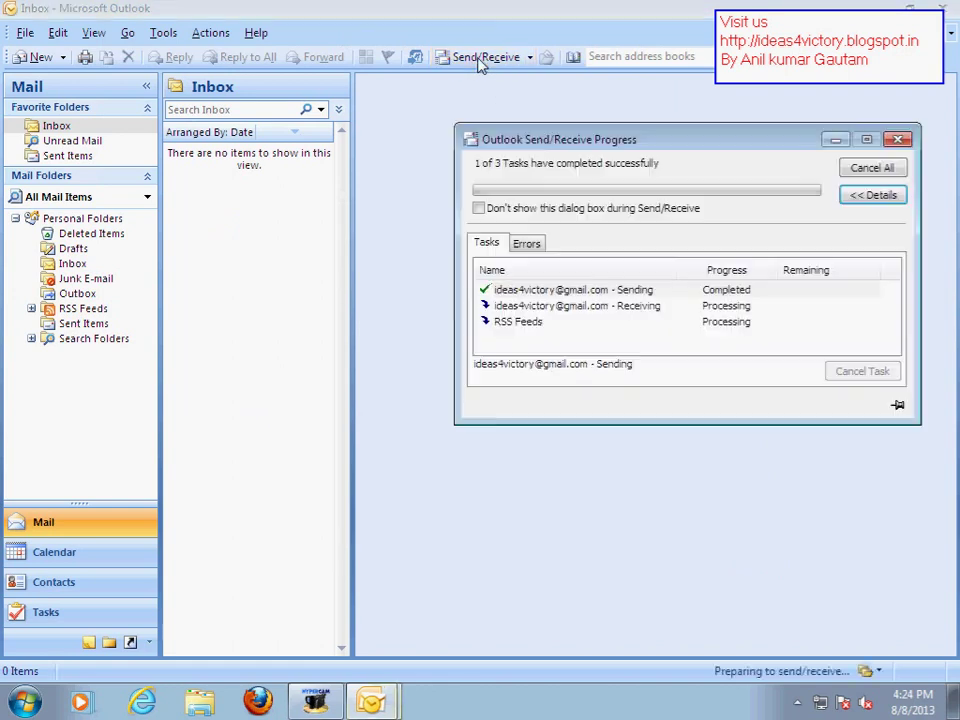
drag(799, 148, 637, 148)
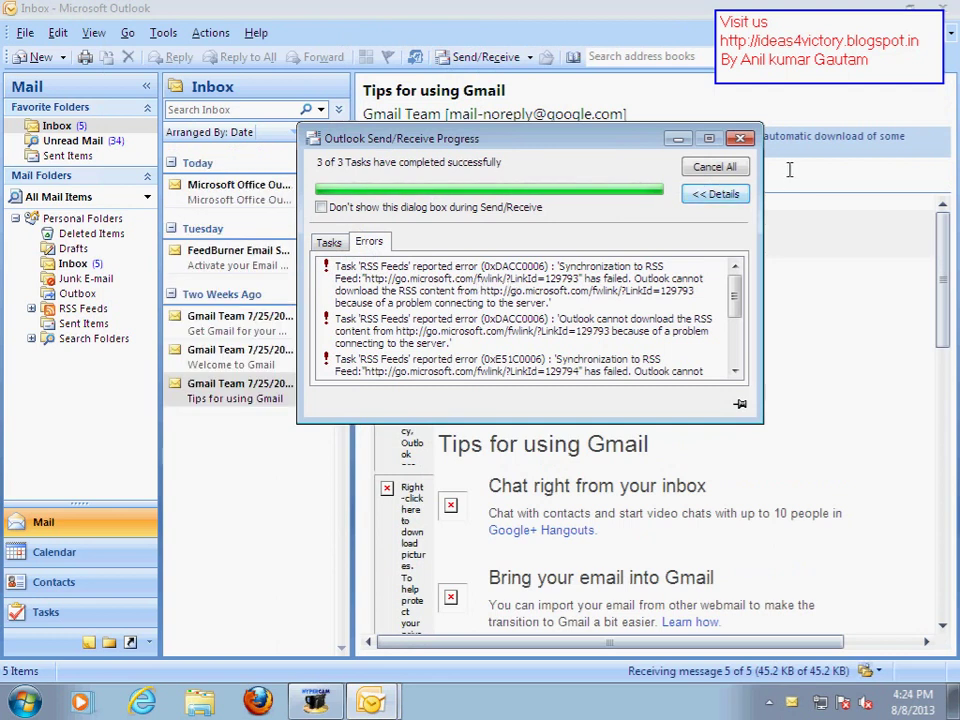
click(740, 137)
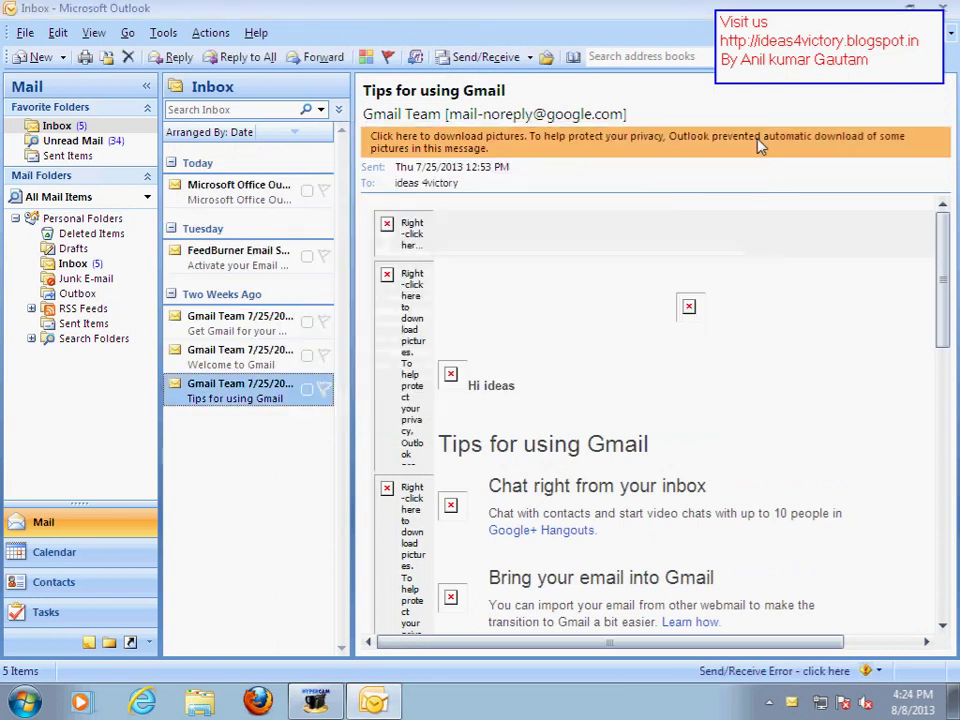
Read the Outlook test message and the FeedBurner subscription message in the Inbox
click(62, 128)
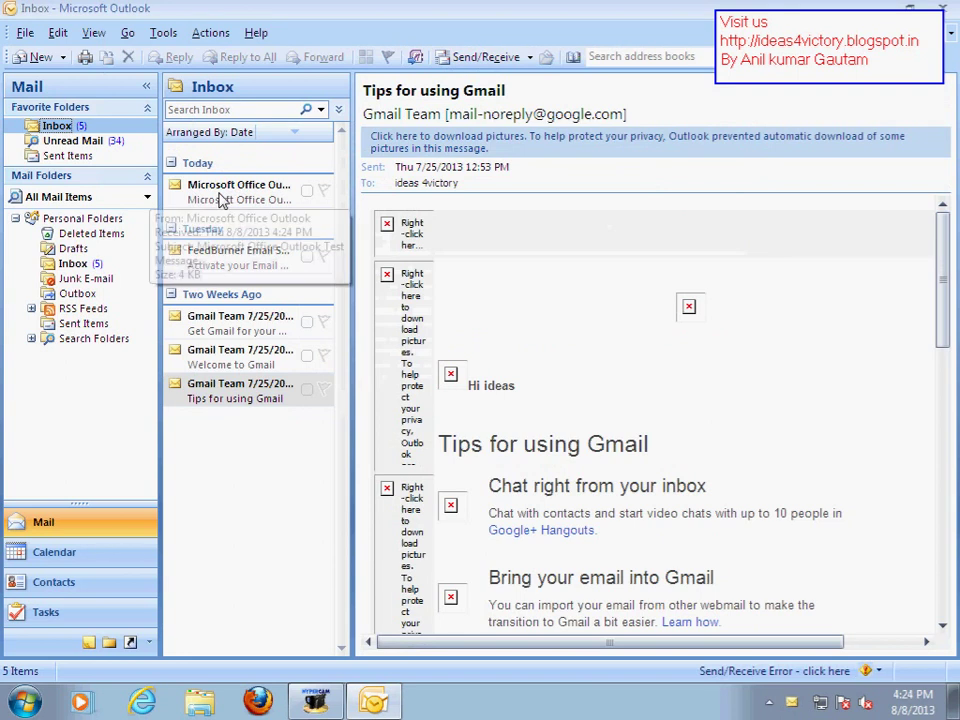
click(222, 199)
click(214, 251)
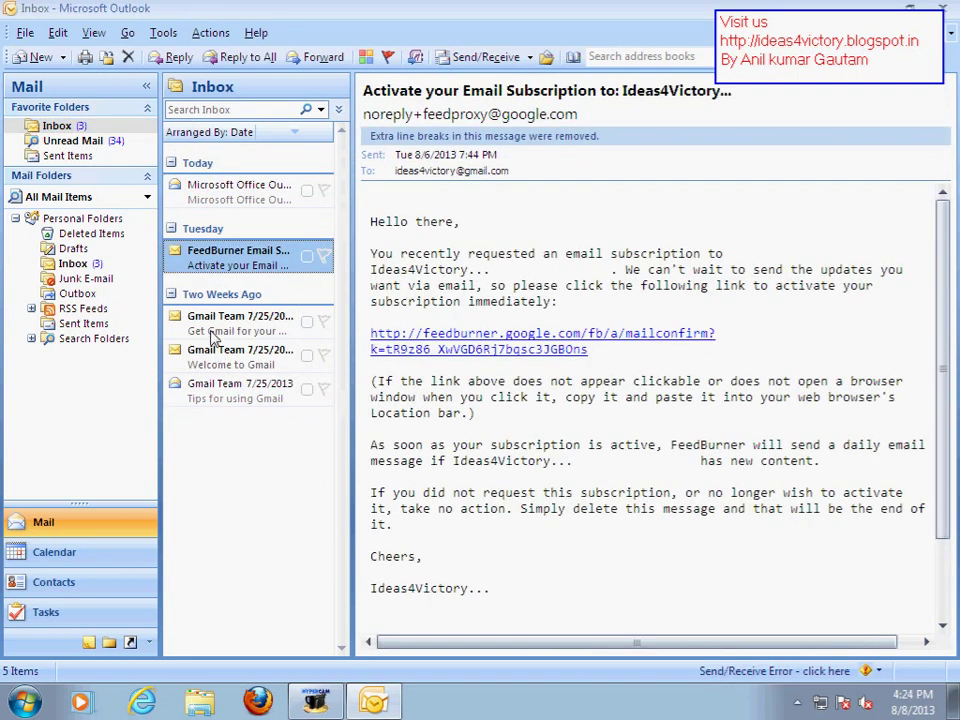
click(214, 330)
click(220, 366)
click(220, 262)
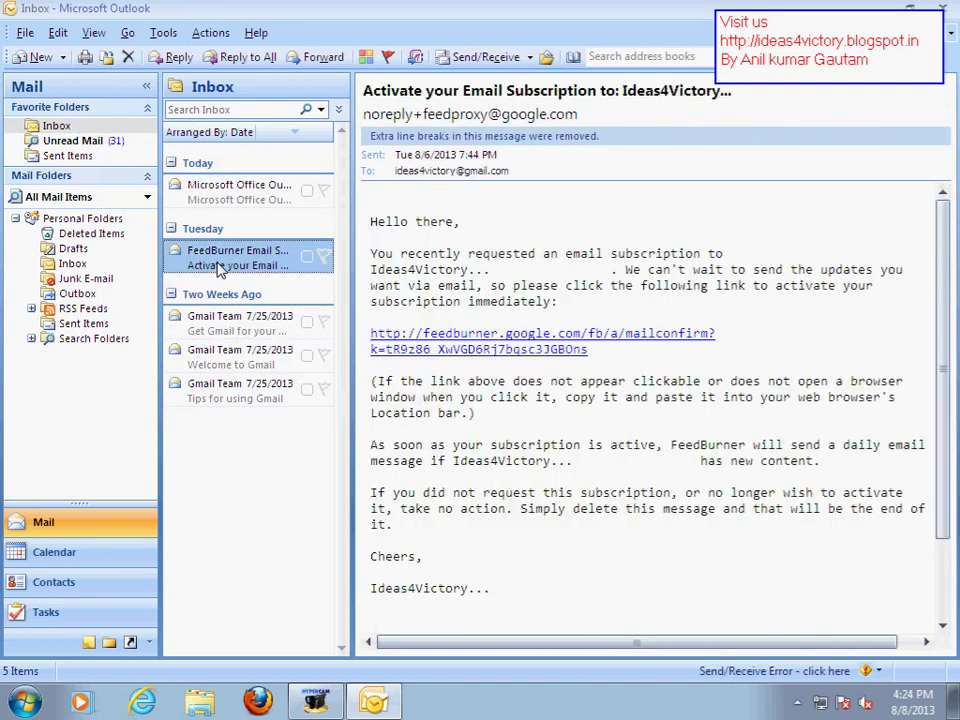
Check Unread Mail, then browse the Inbox messages down to Tips for using Gmail
click(114, 143)
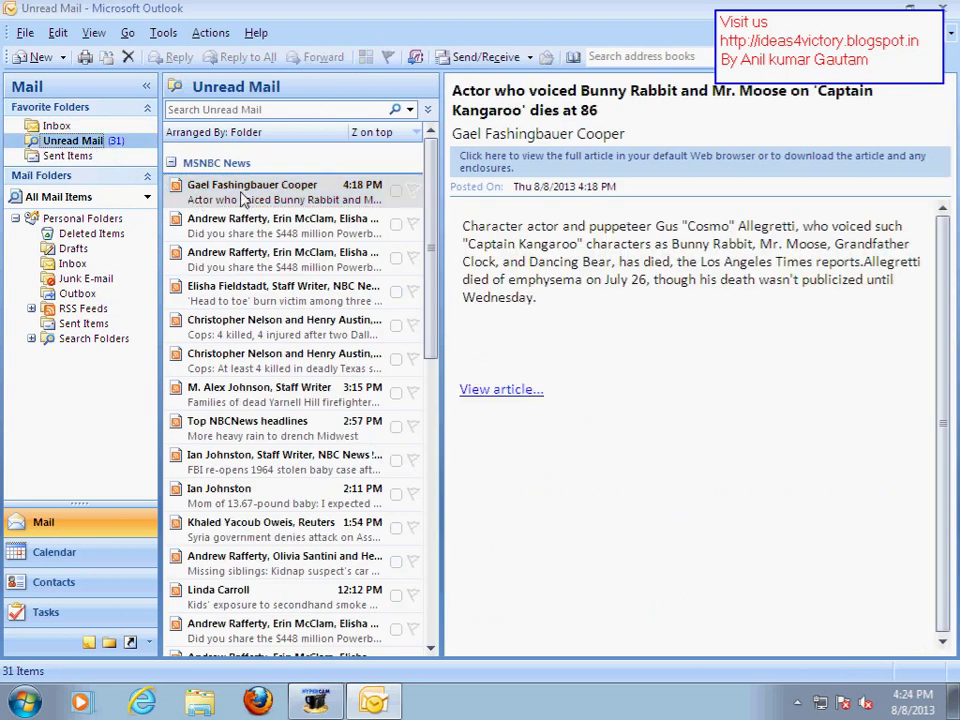
click(53, 126)
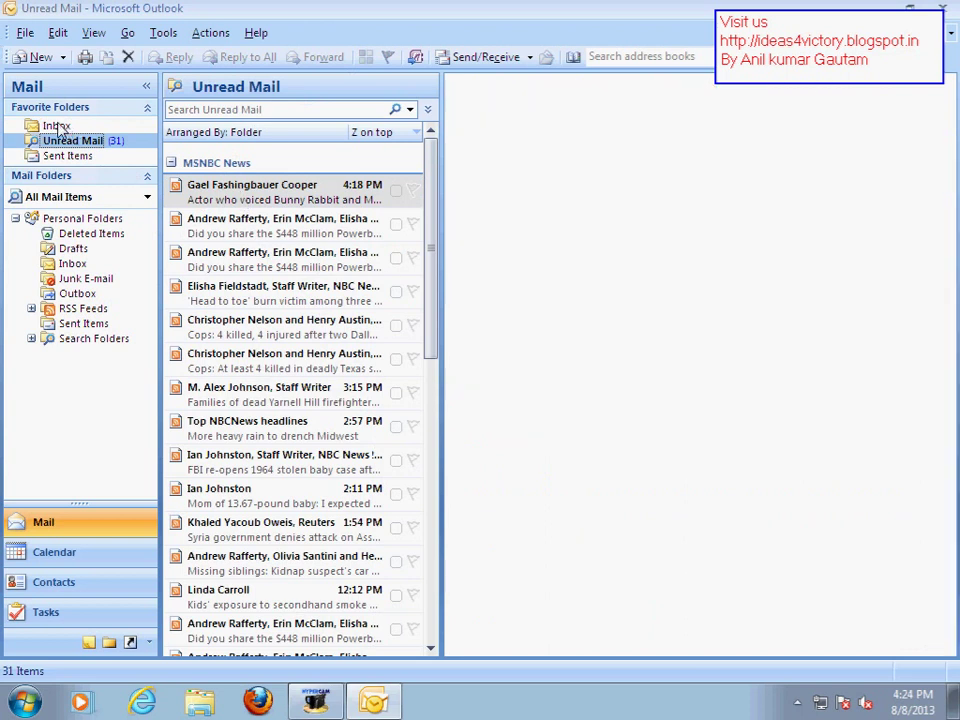
click(215, 192)
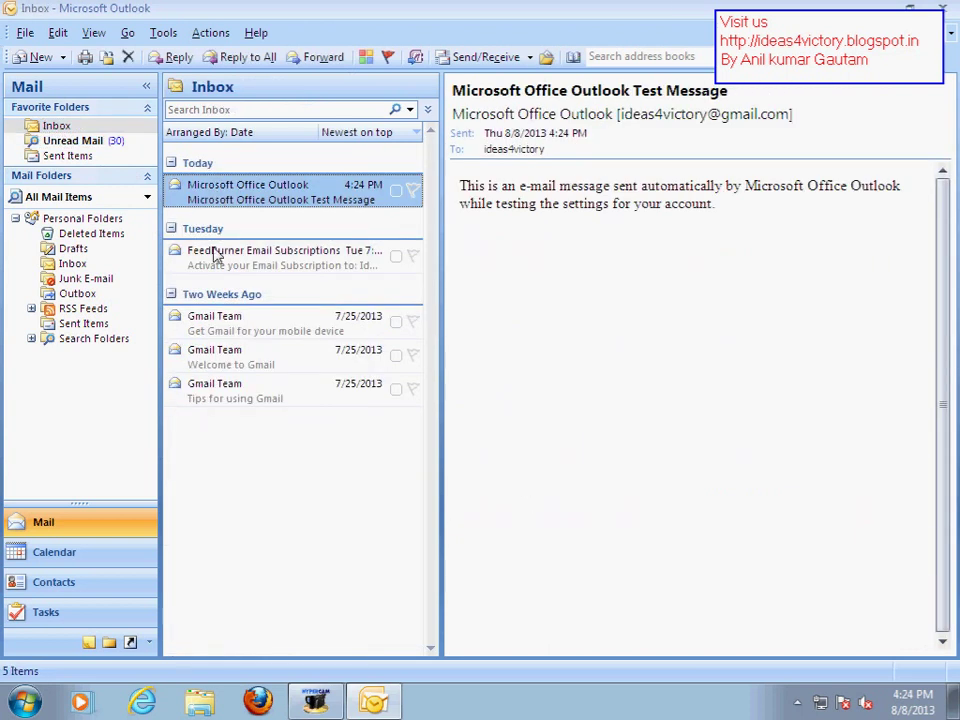
click(214, 253)
click(233, 360)
click(228, 386)
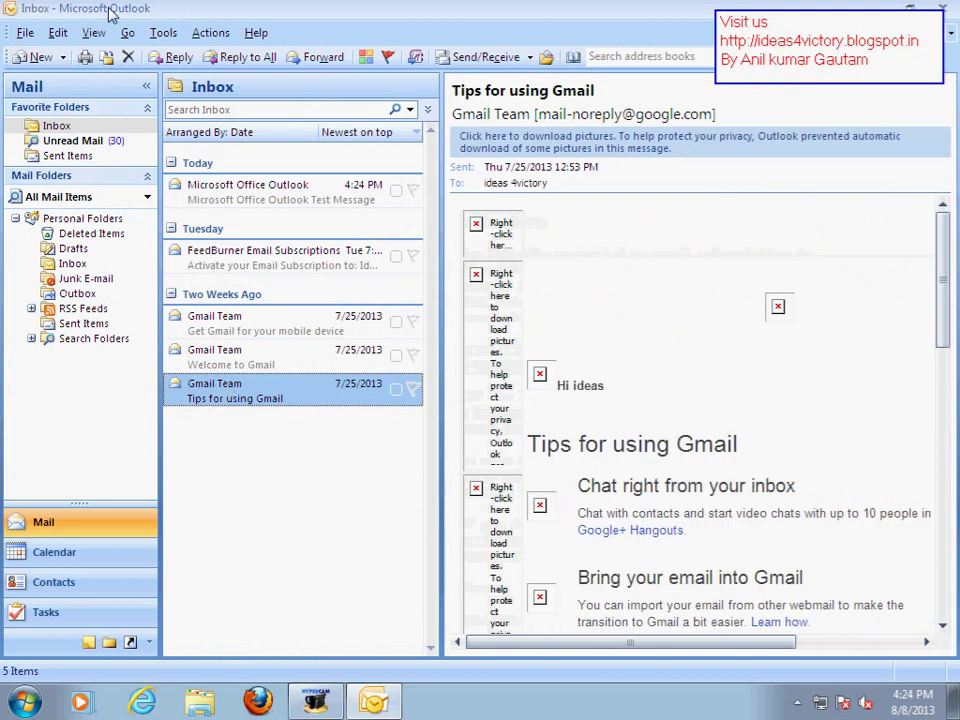
click(39, 60)
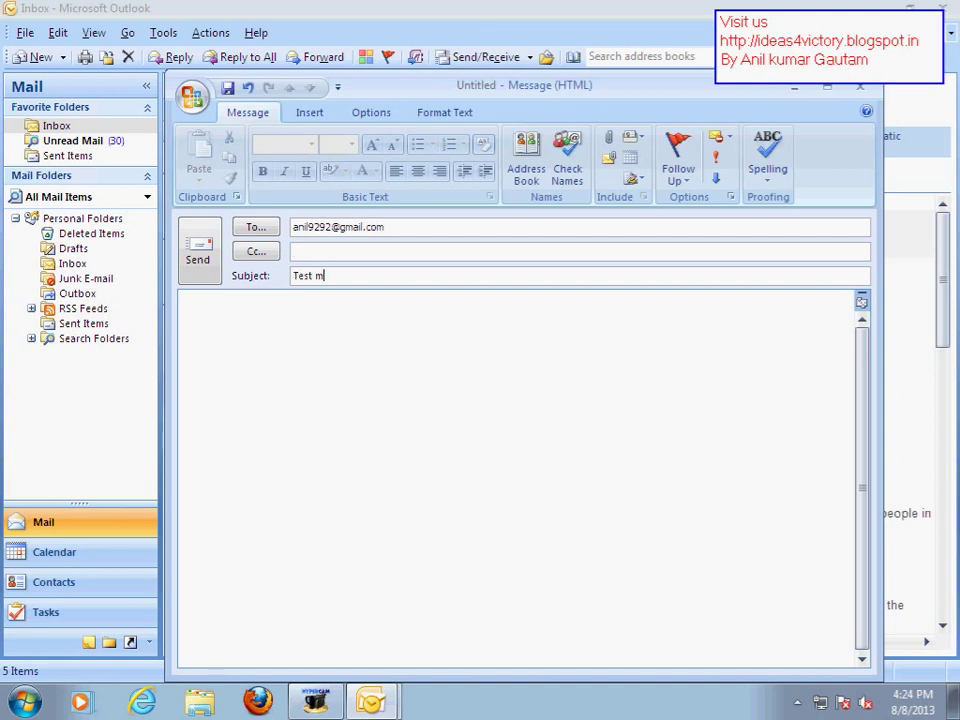
click(188, 315)
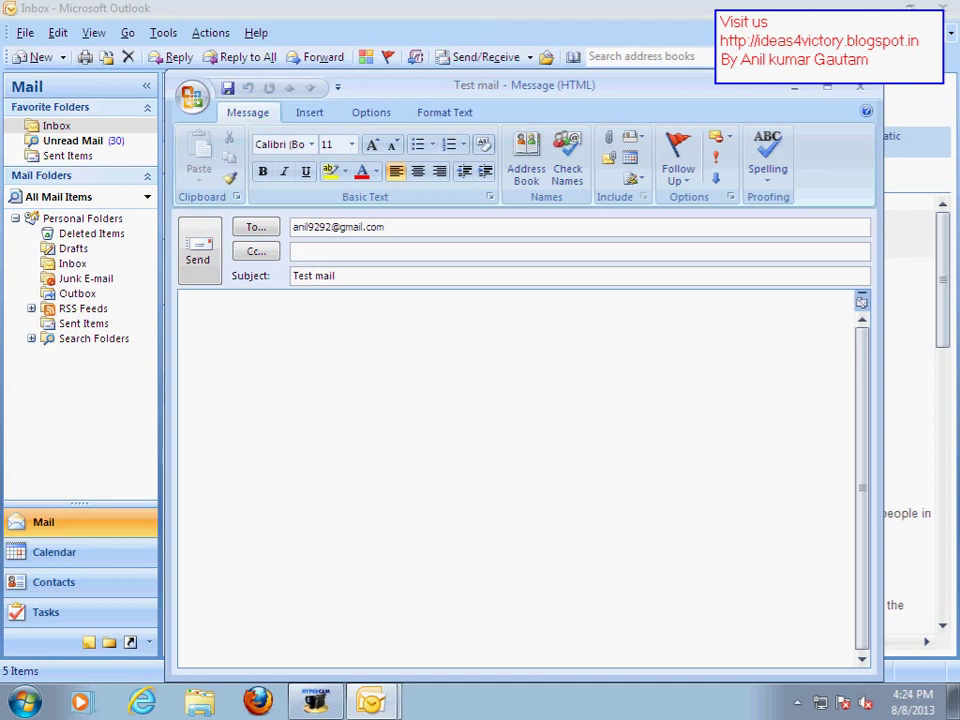
text(Dear User)
click(194, 316)
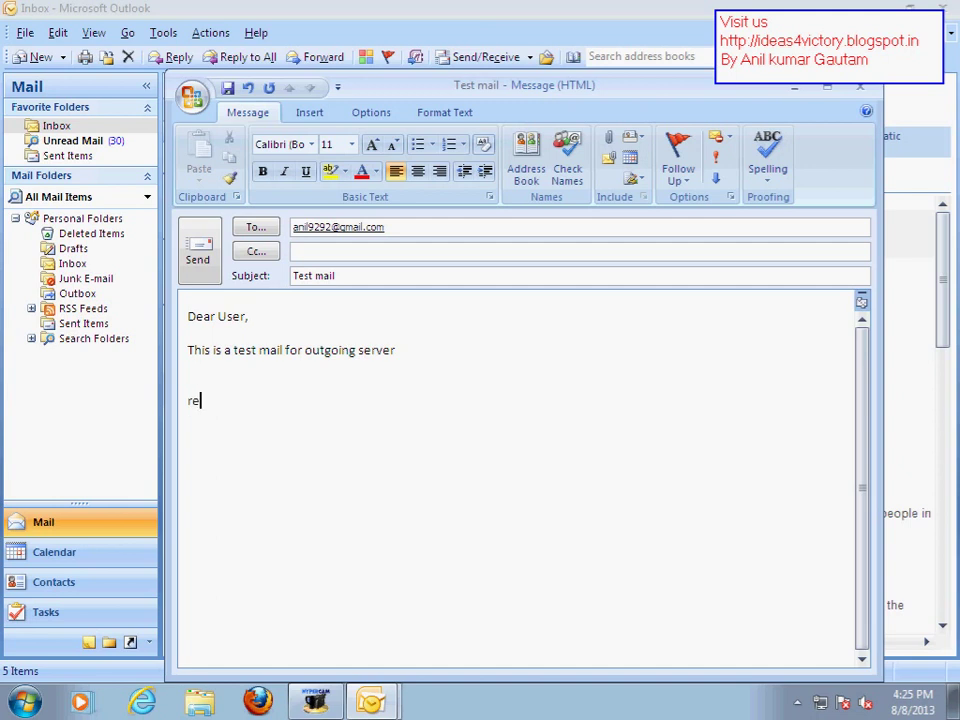
text(s!!)
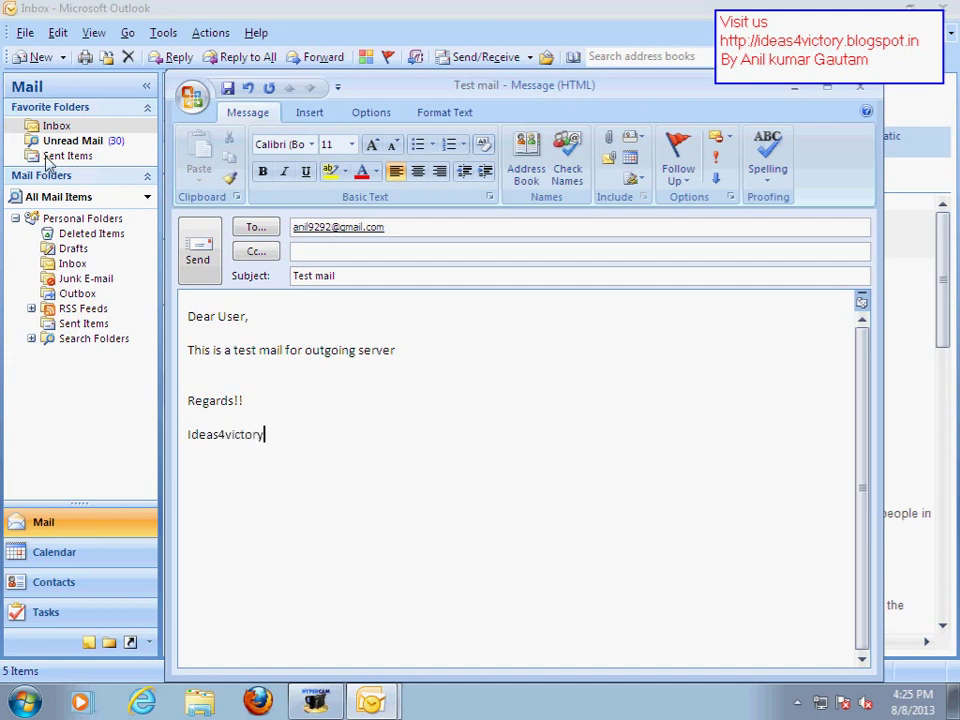
click(199, 256)
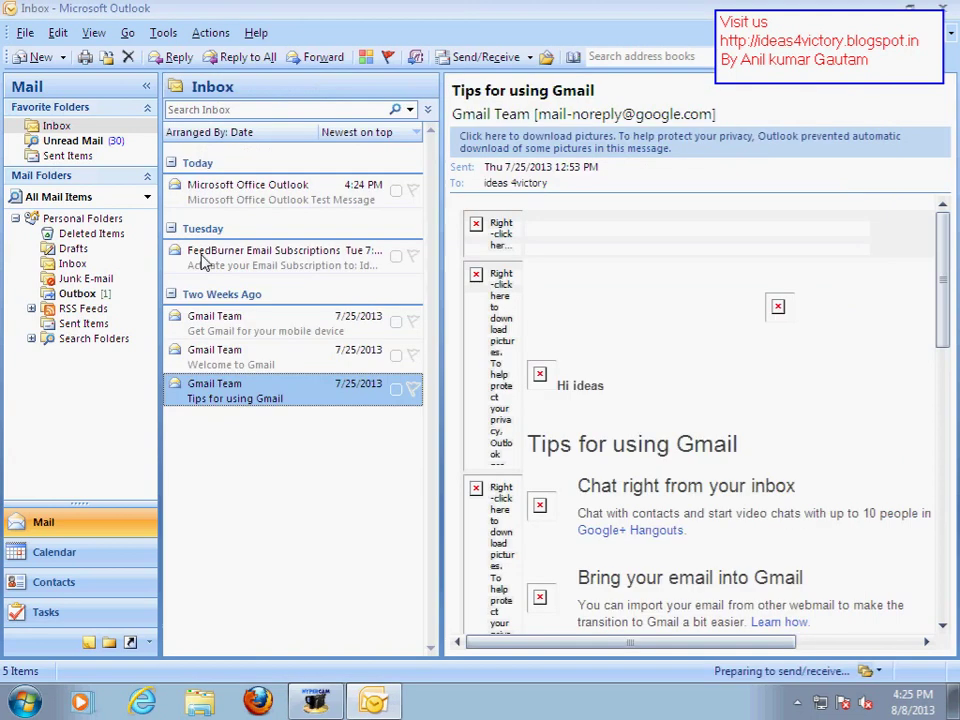
Confirm Test mail moved from the Outbox to Sent Items, then launch Internet Explorer
click(77, 294)
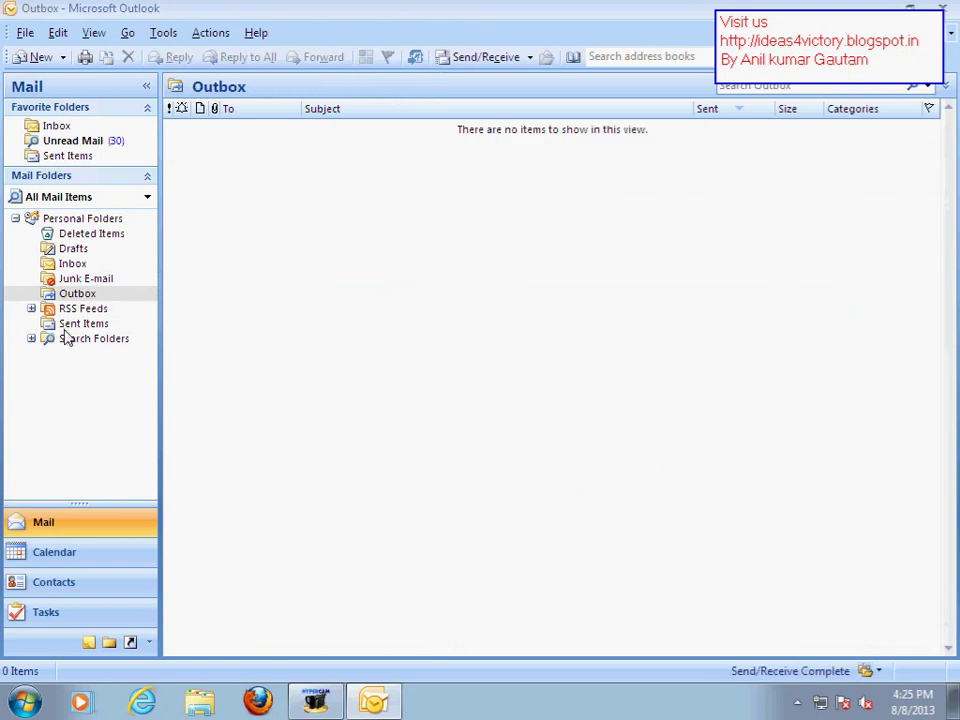
click(78, 324)
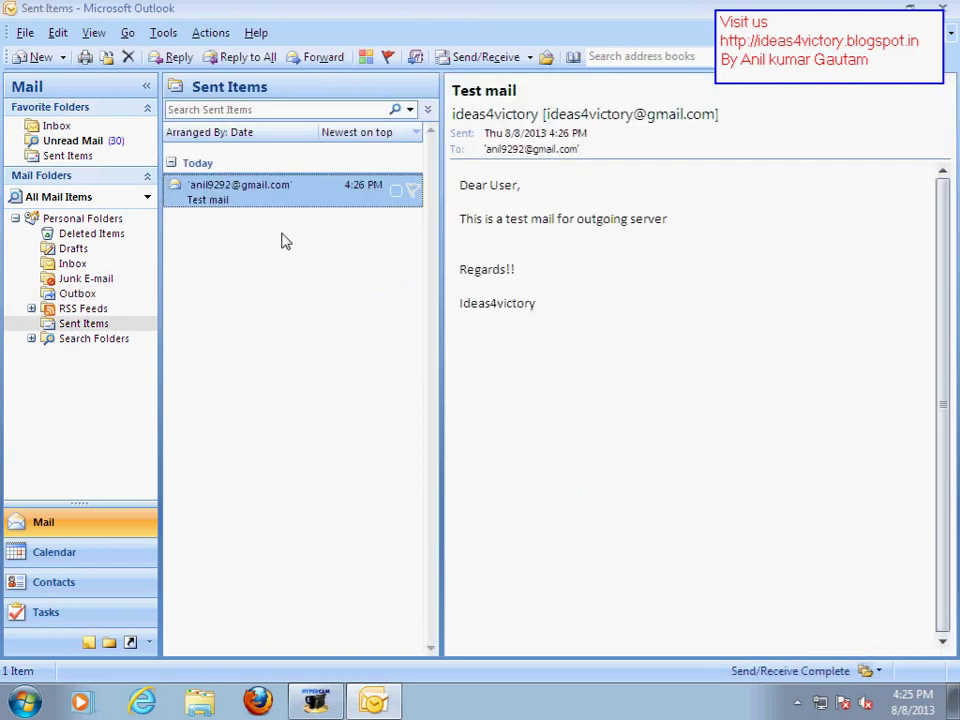
click(78, 294)
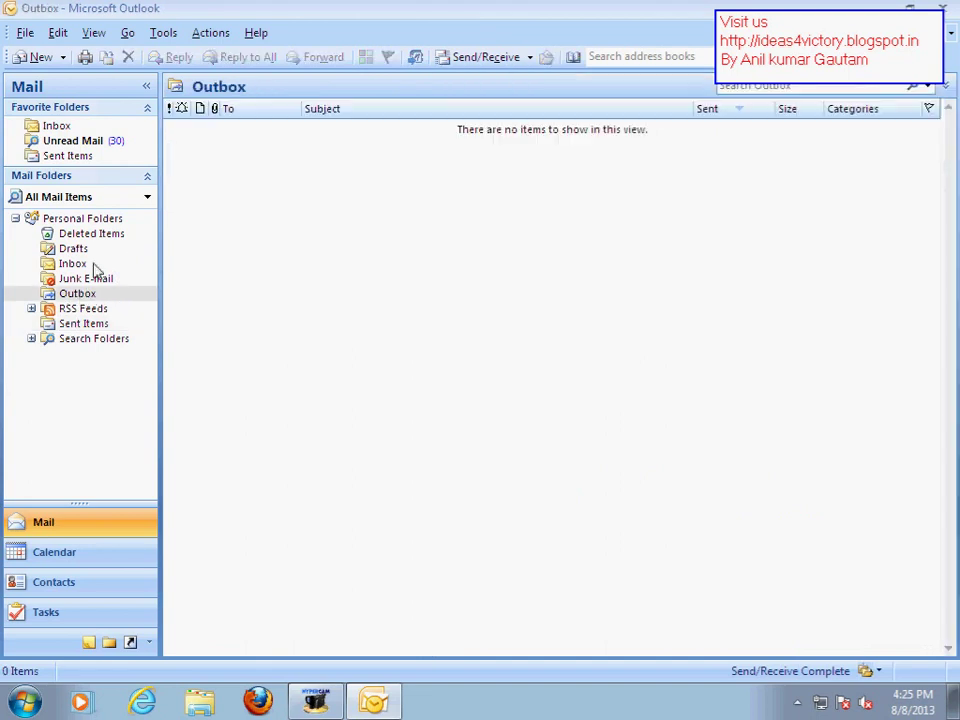
click(82, 324)
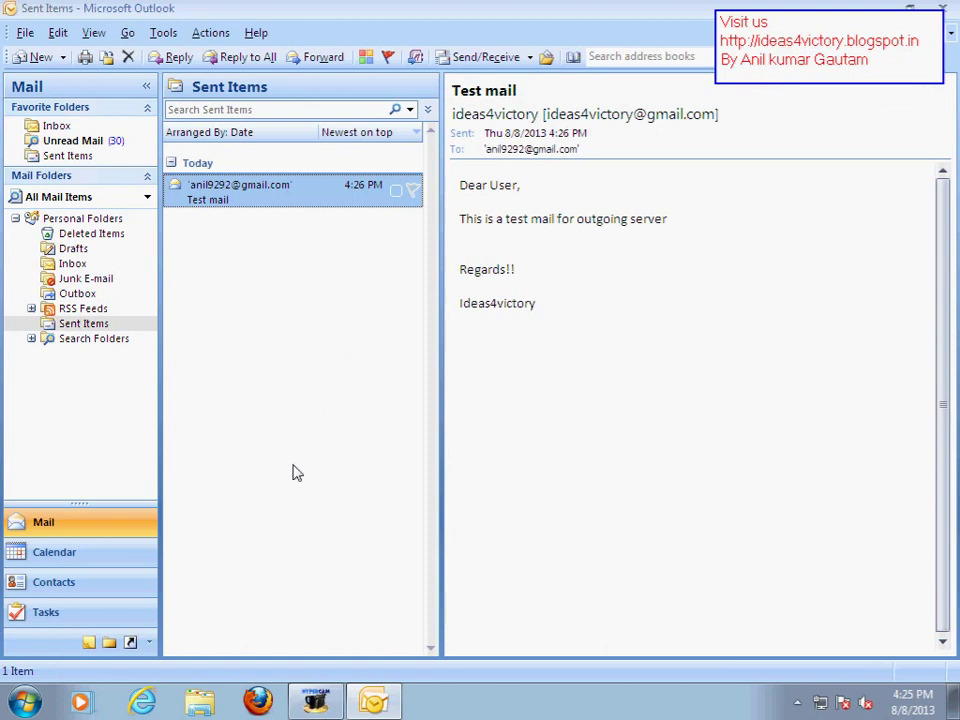
click(142, 702)
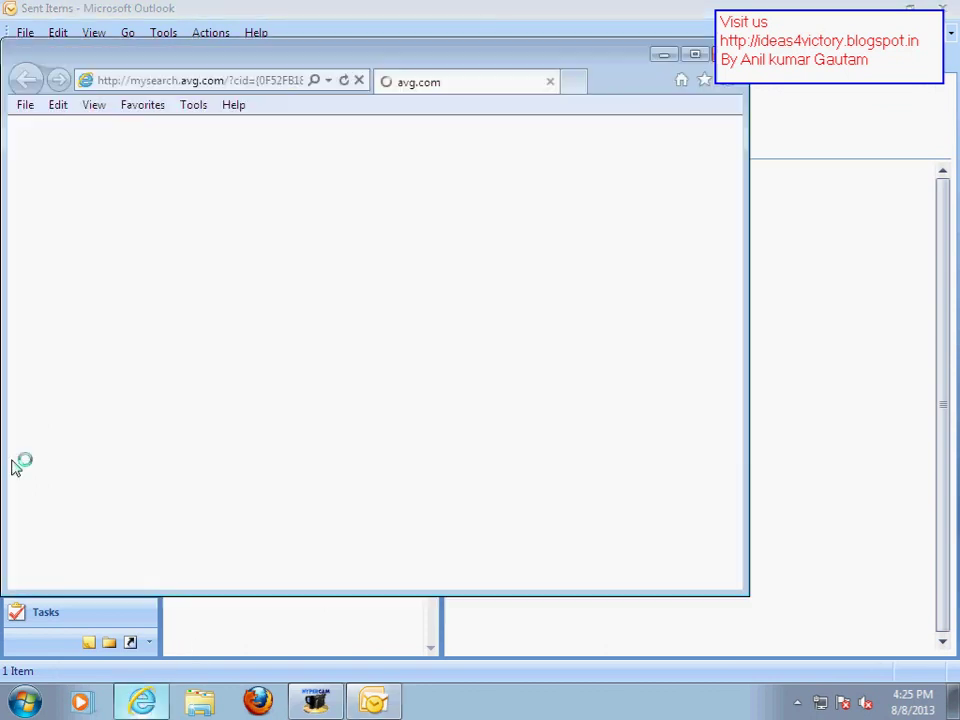
Maximize the browser, load gmail, and decline making Internet Explorer the default browser
double_click(261, 77)
click(281, 35)
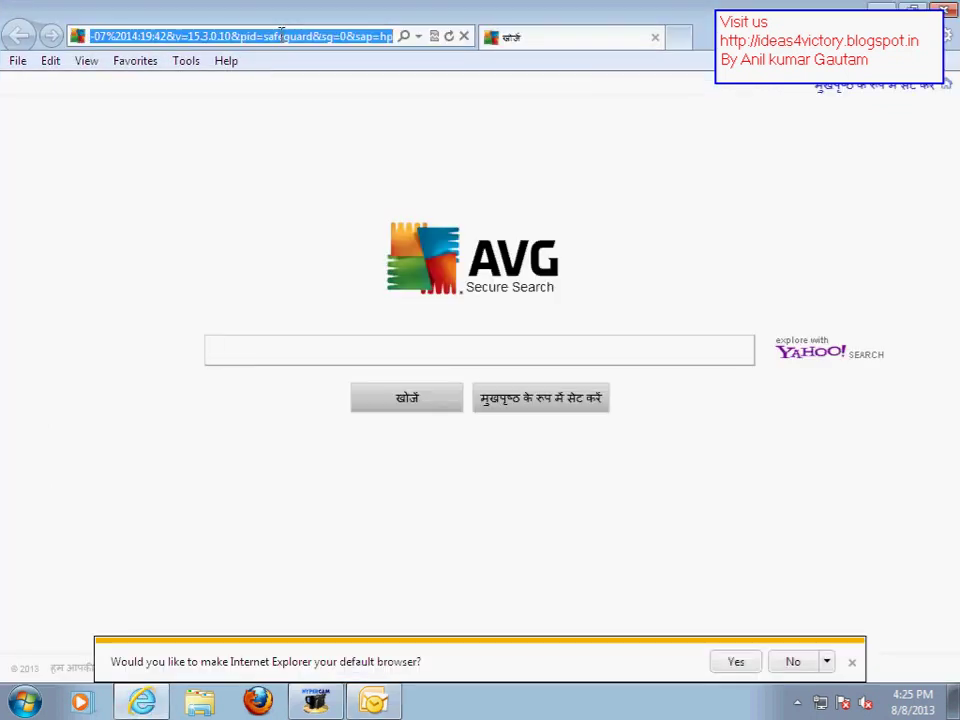
text(gmail)
key(Return)
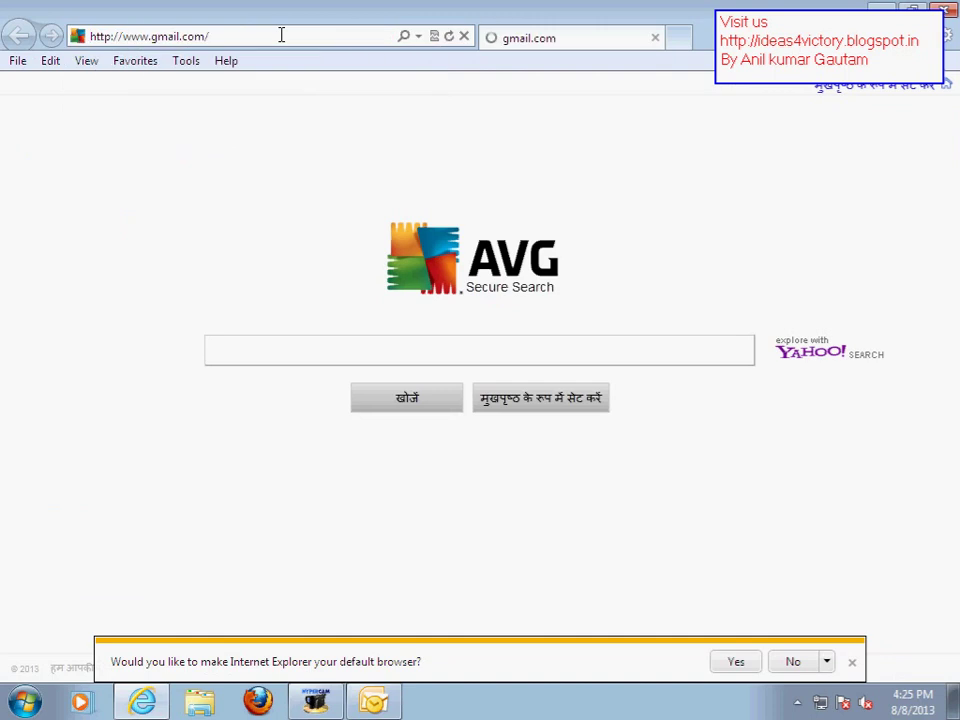
click(795, 661)
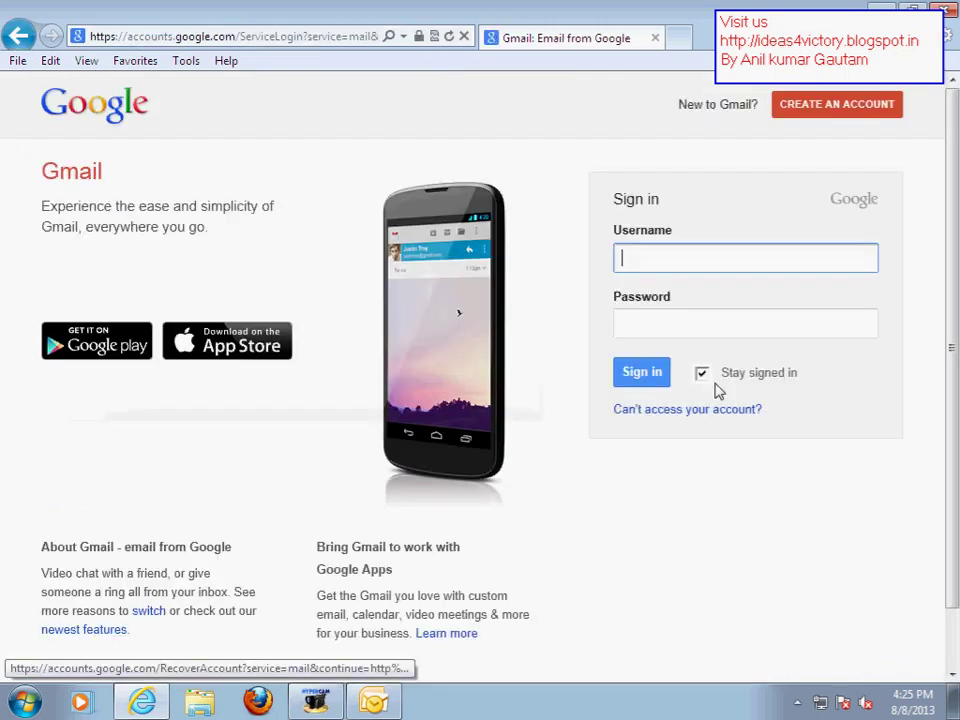
Sign in with the Gmail username and password, without staying signed in
click(697, 257)
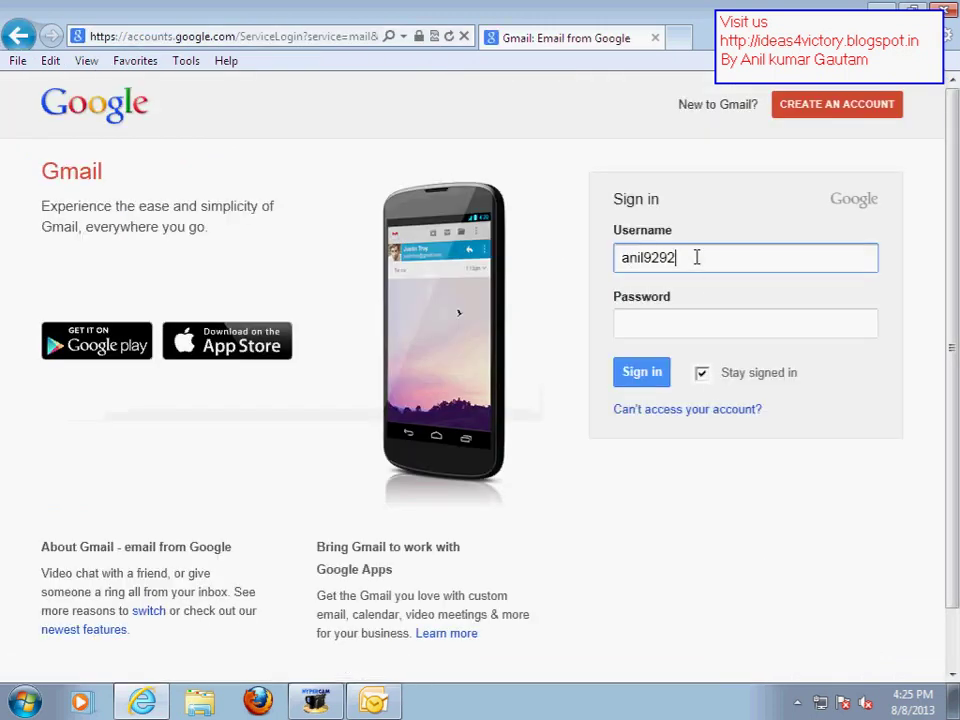
key(Tab)
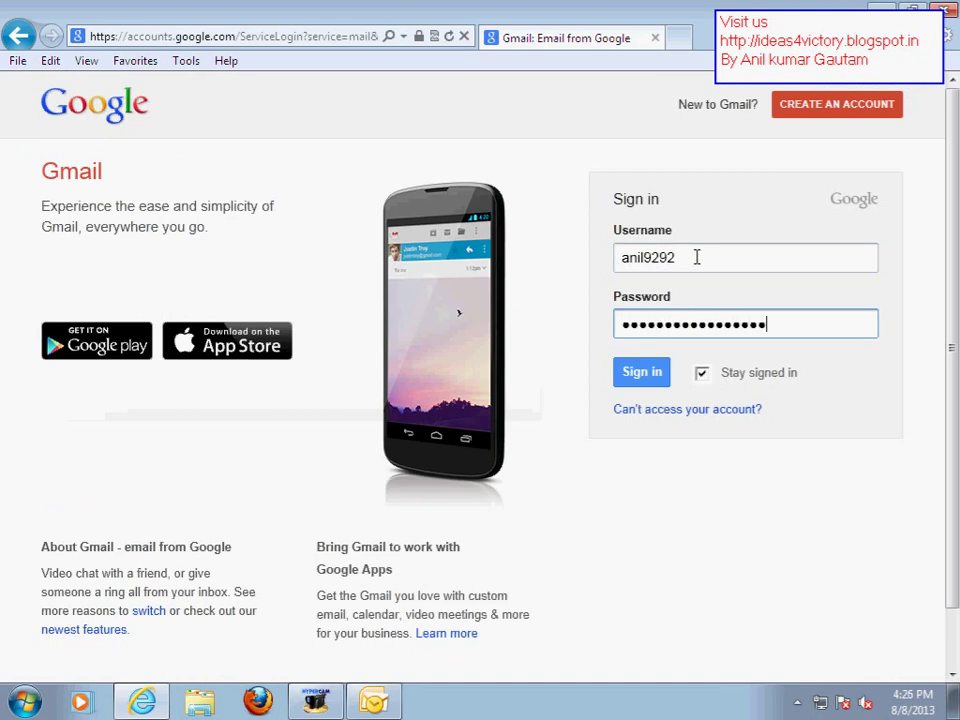
key(Tab)
key(Tab)
key(space)
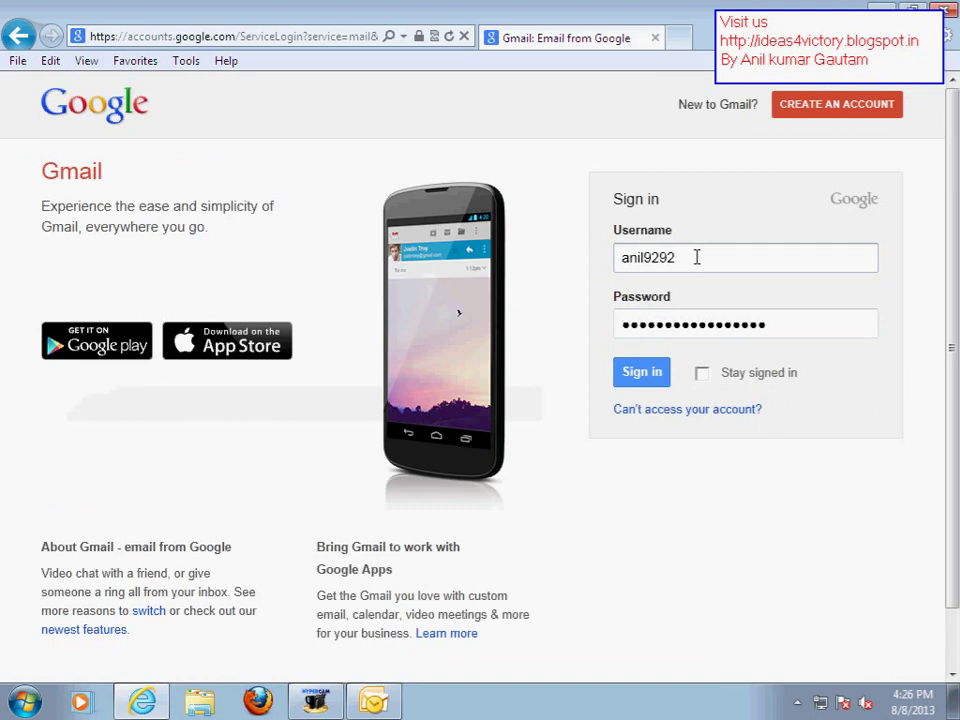
click(650, 384)
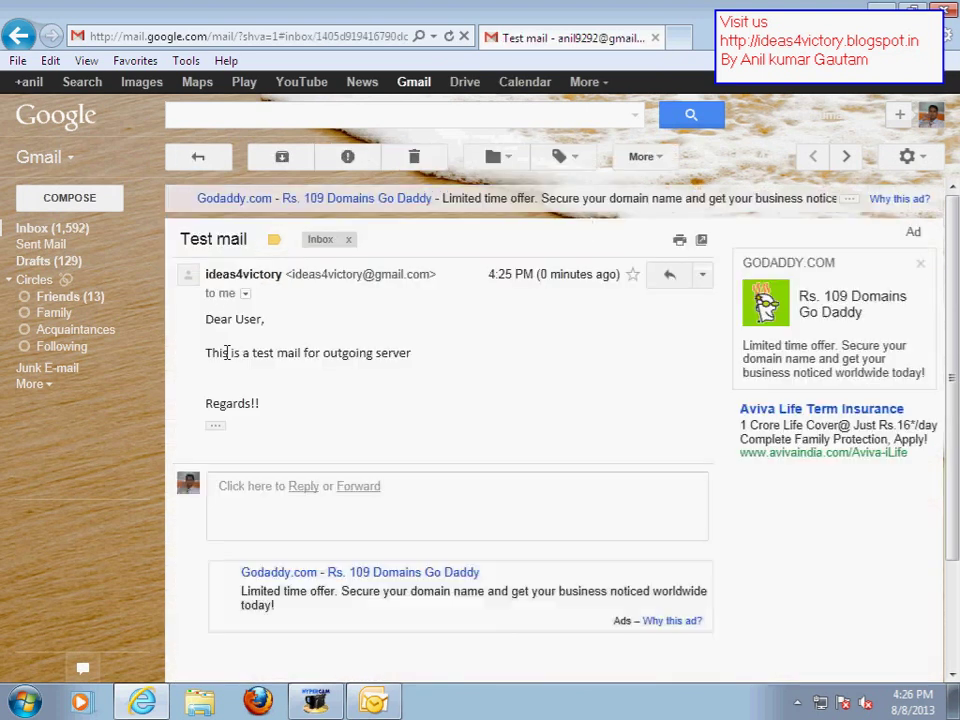
Discard an accidentally started Gmail draft and return to the inbox
drag(205, 352, 482, 369)
click(540, 378)
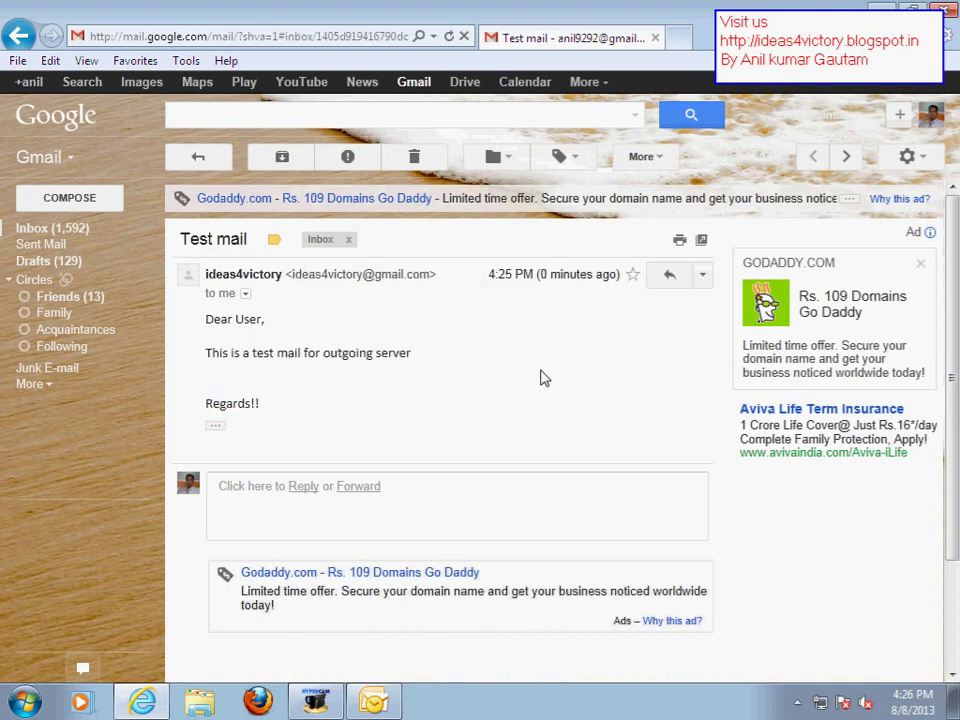
click(68, 203)
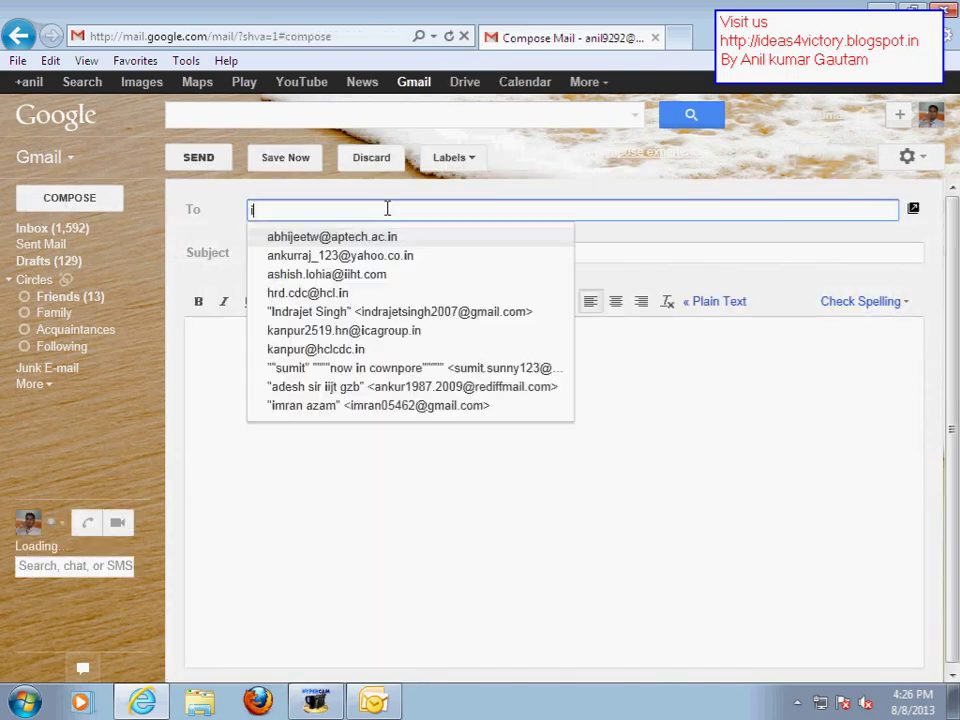
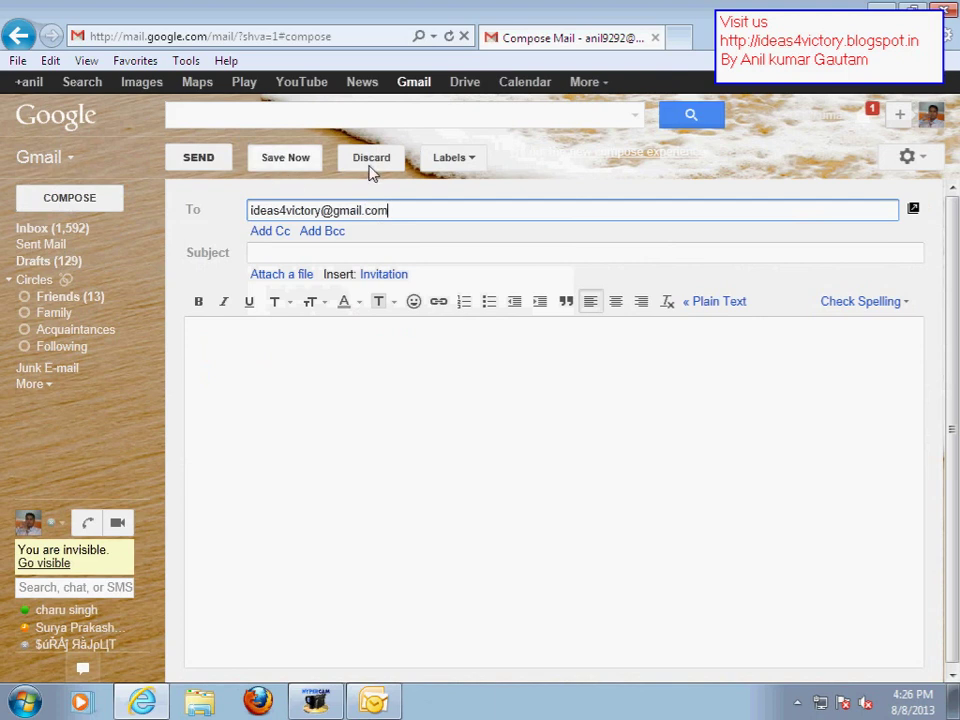
click(372, 163)
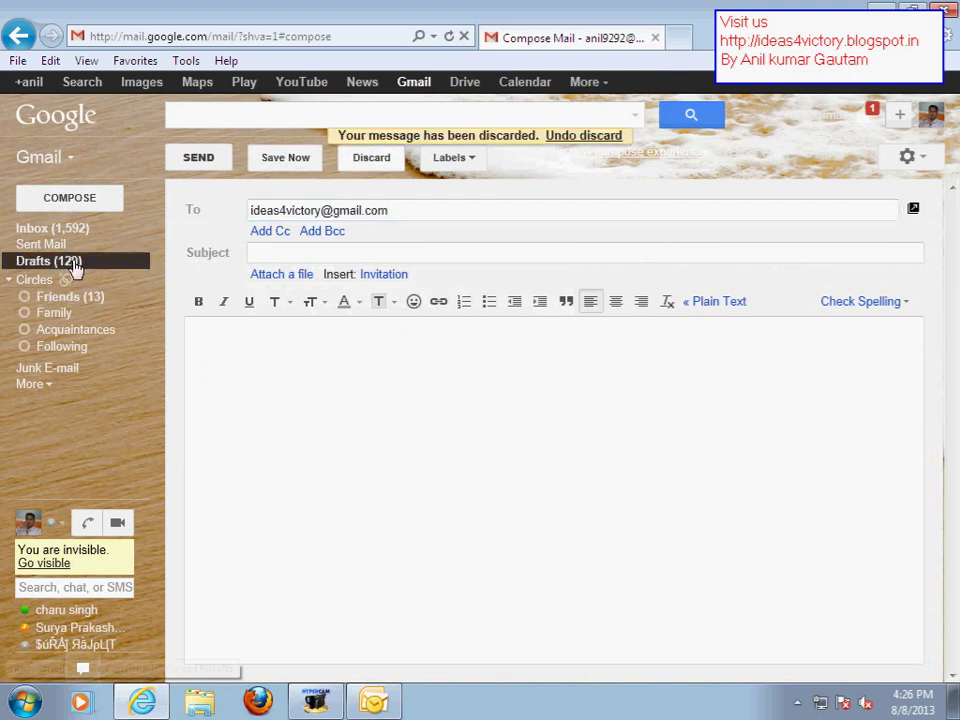
click(55, 228)
click(475, 424)
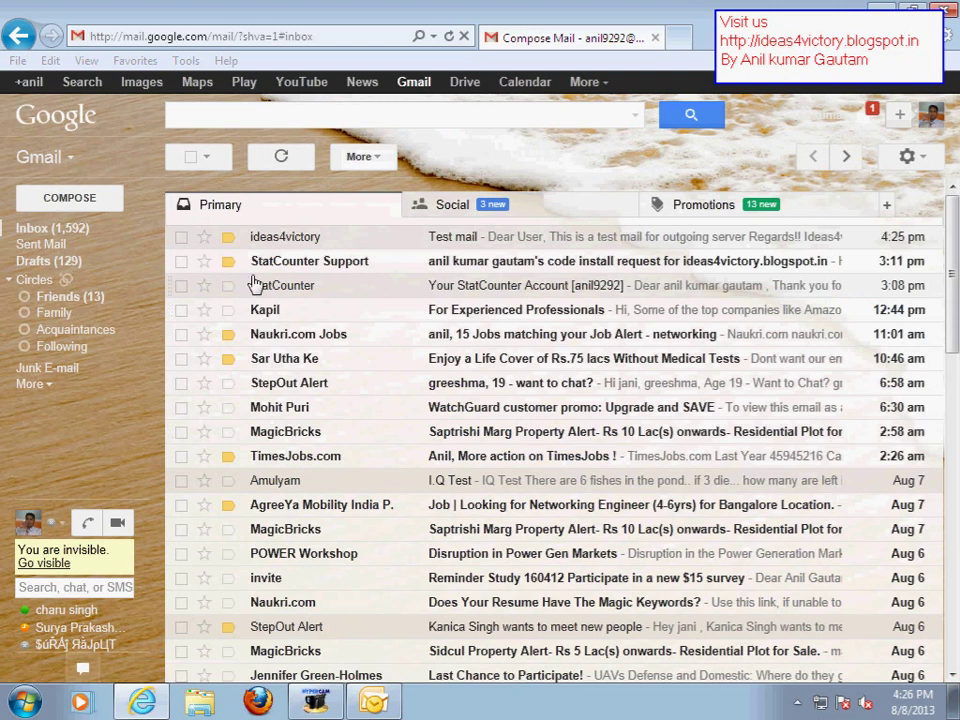
Reply 'thanks' to the Test mail, then sign out of Gmail
click(270, 240)
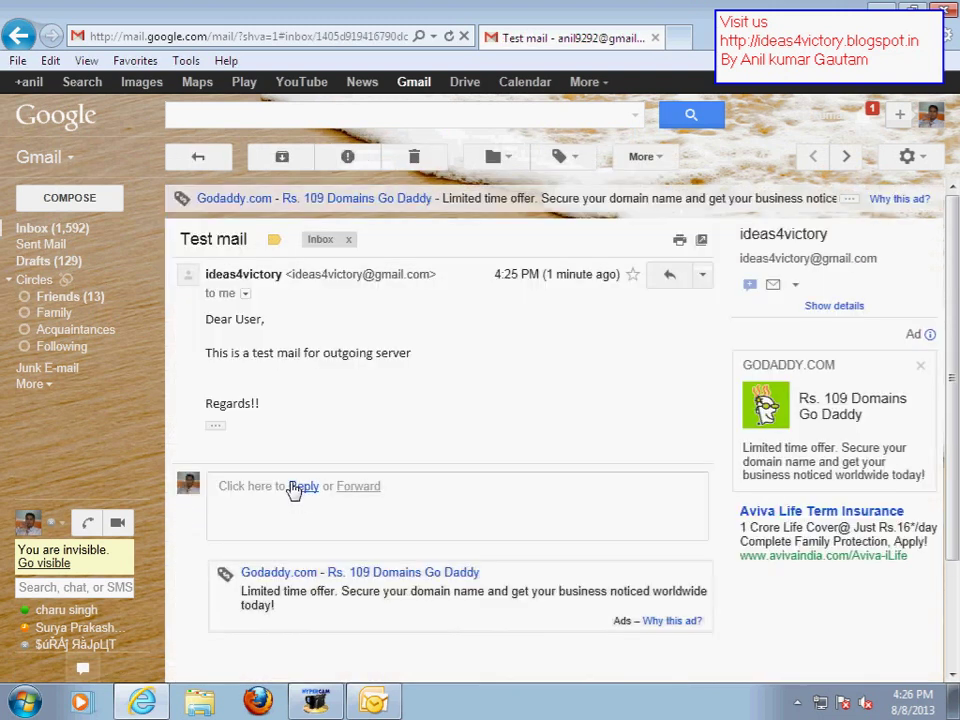
click(299, 486)
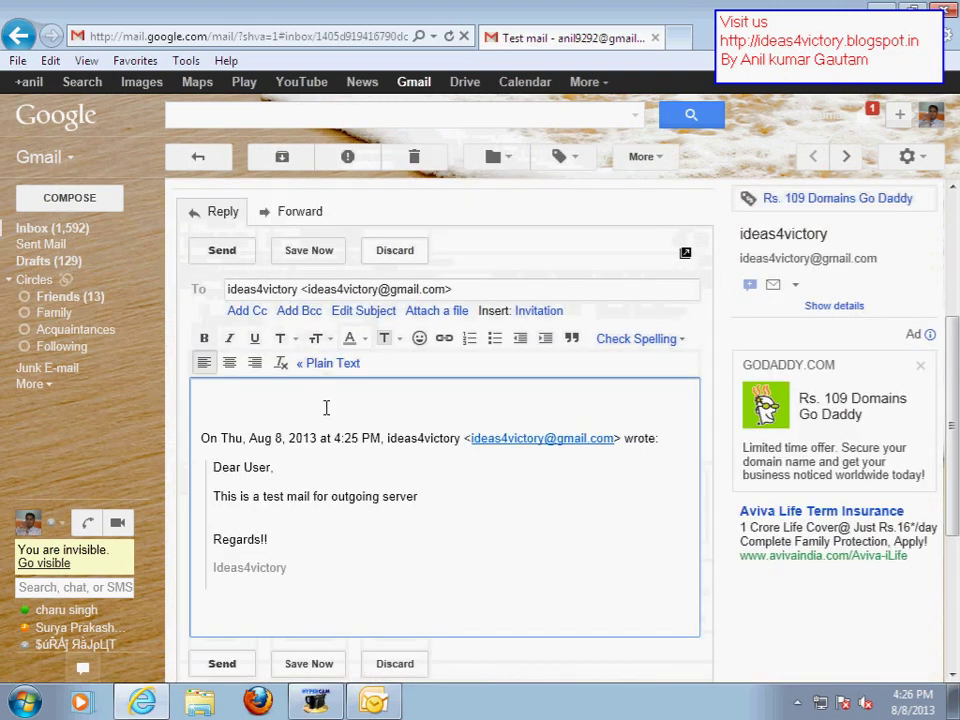
text(thanks)
click(222, 663)
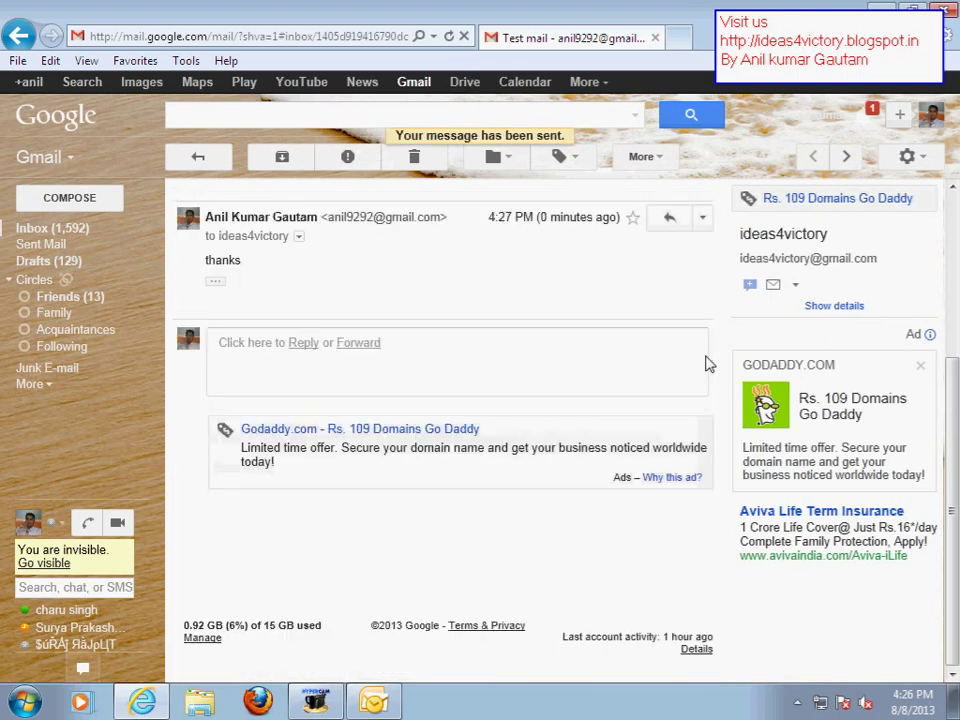
click(828, 125)
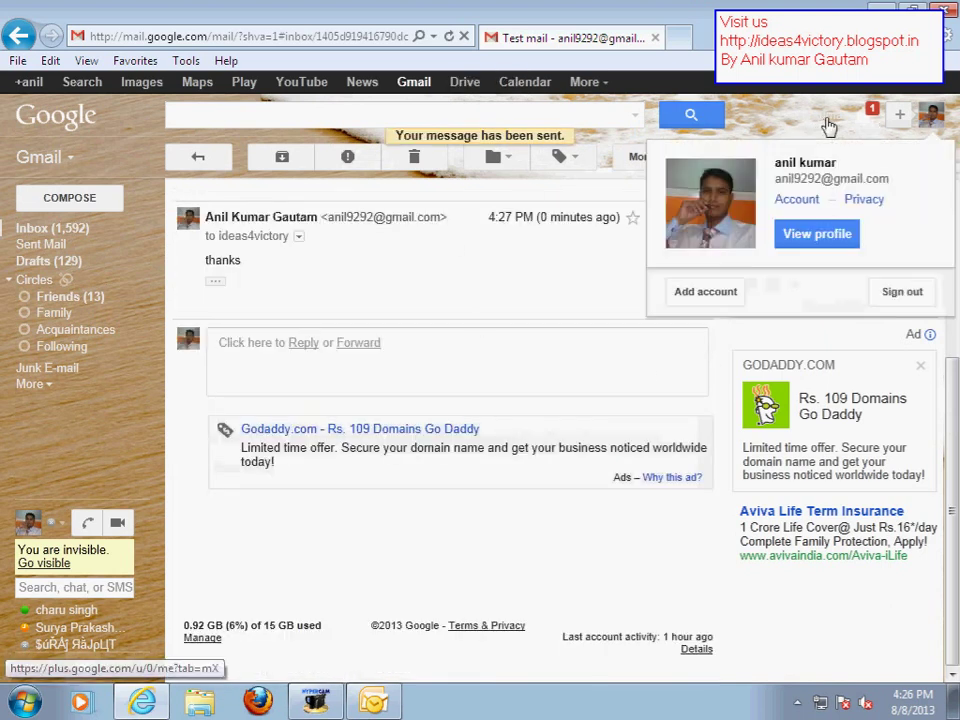
click(900, 292)
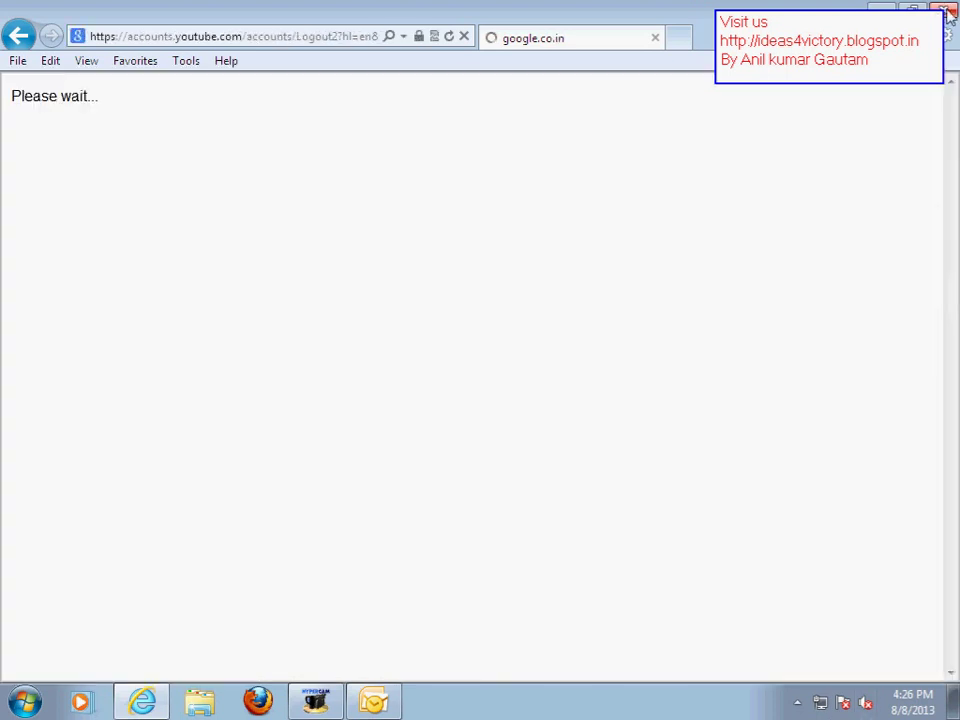
Close the browser, run Send/Receive without the progress dialog, and read the Re: Test mail reply
click(945, 12)
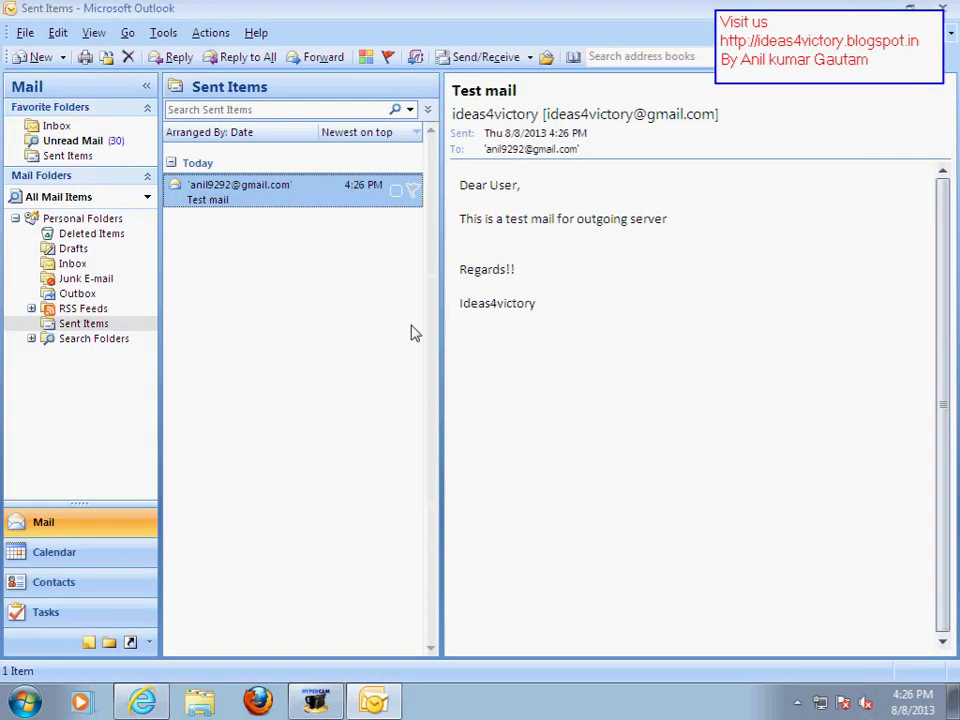
click(490, 57)
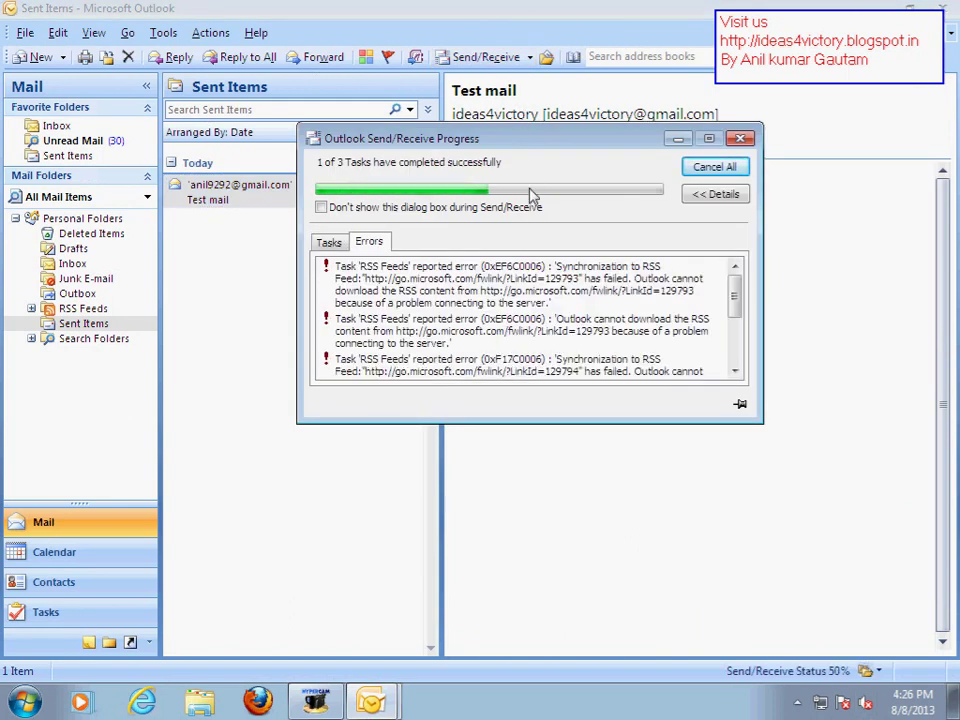
click(354, 208)
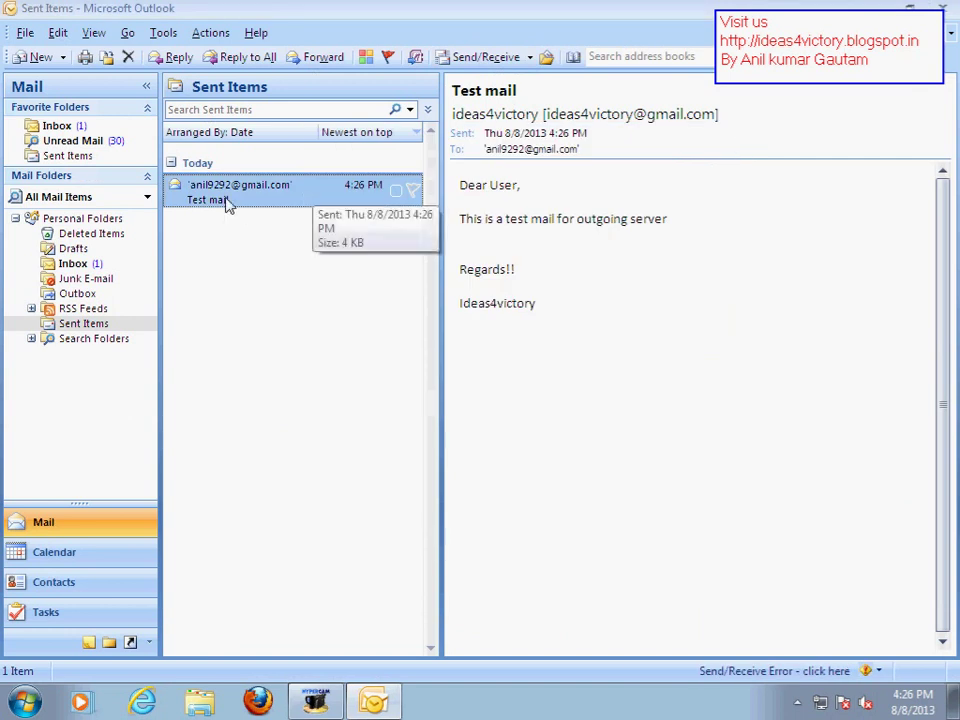
click(50, 126)
click(250, 198)
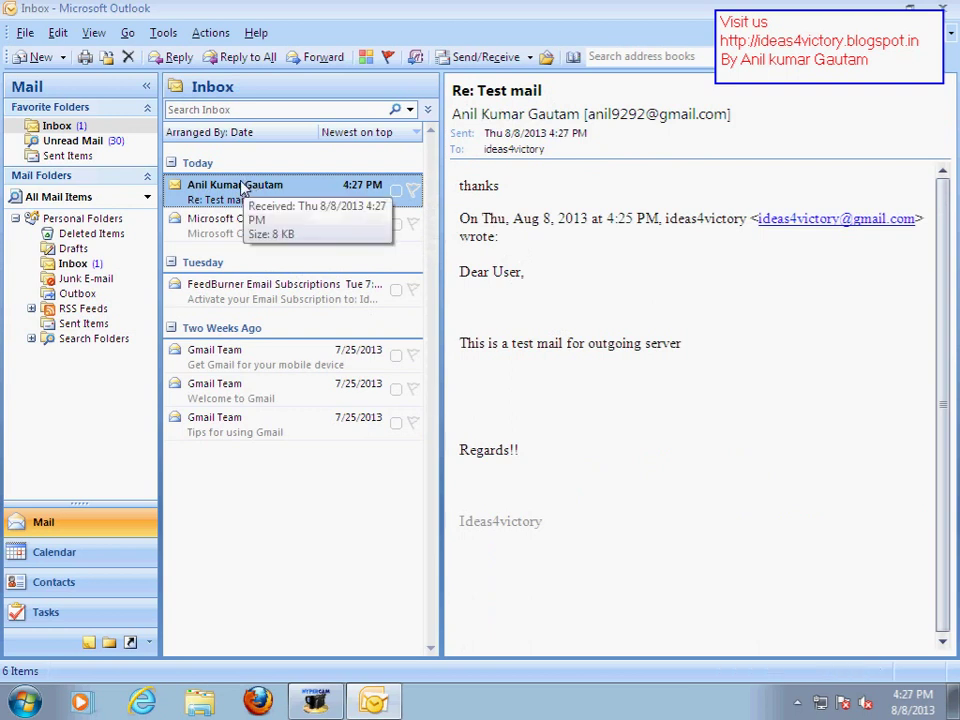
Check Unread Mail and Sent Items, then switch to the Calendar
click(57, 125)
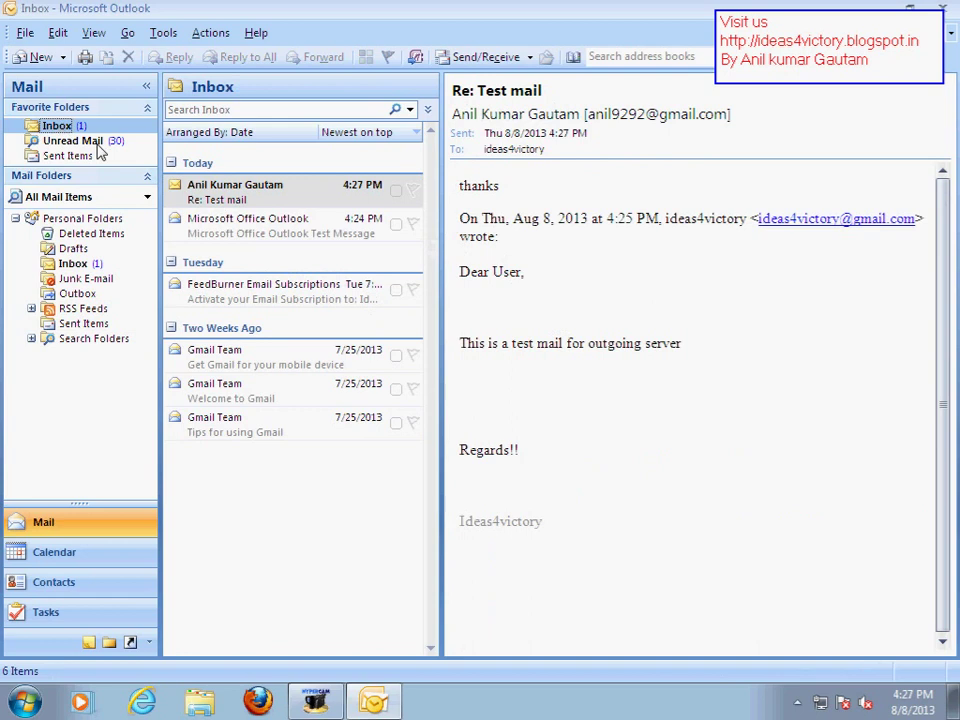
click(90, 142)
click(57, 125)
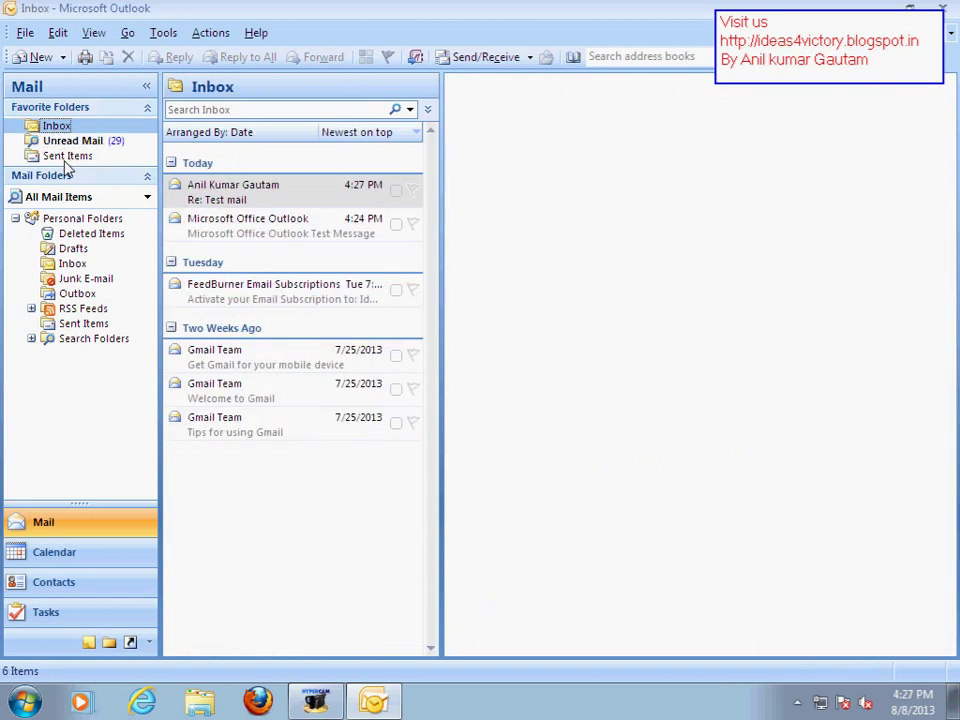
click(70, 158)
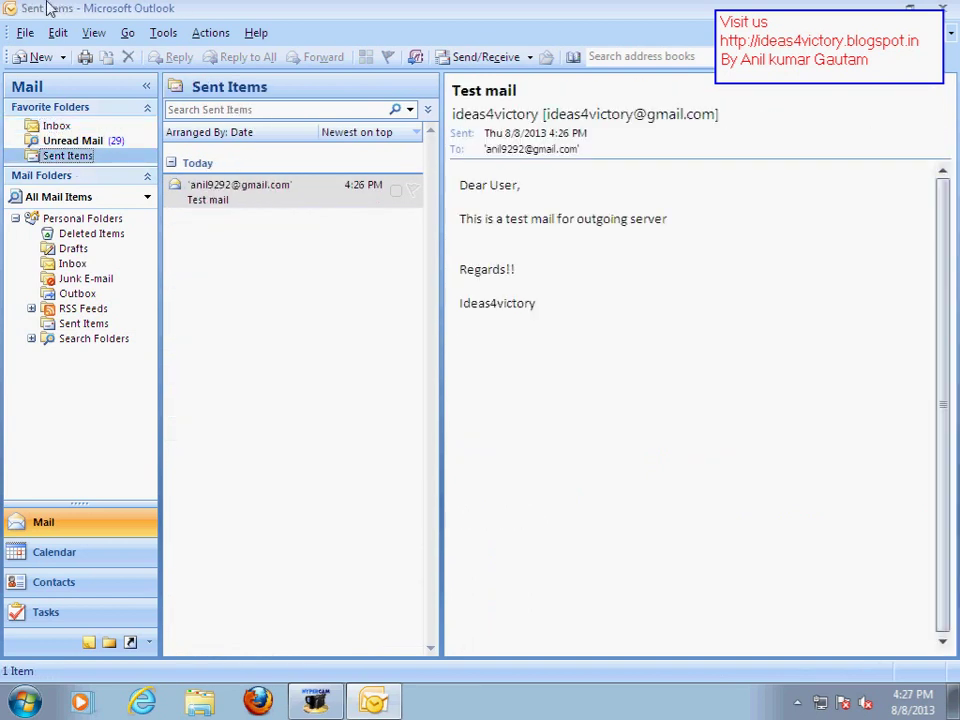
click(41, 521)
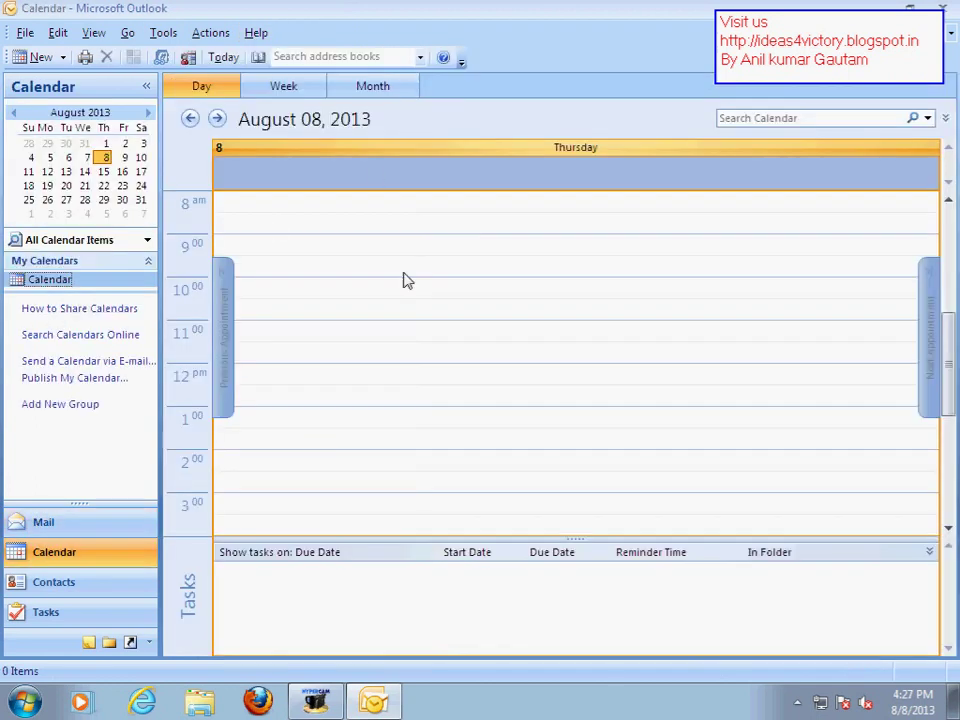
View Contacts as Detailed Address Cards and back to Business Cards, then open Tasks
click(50, 527)
click(50, 583)
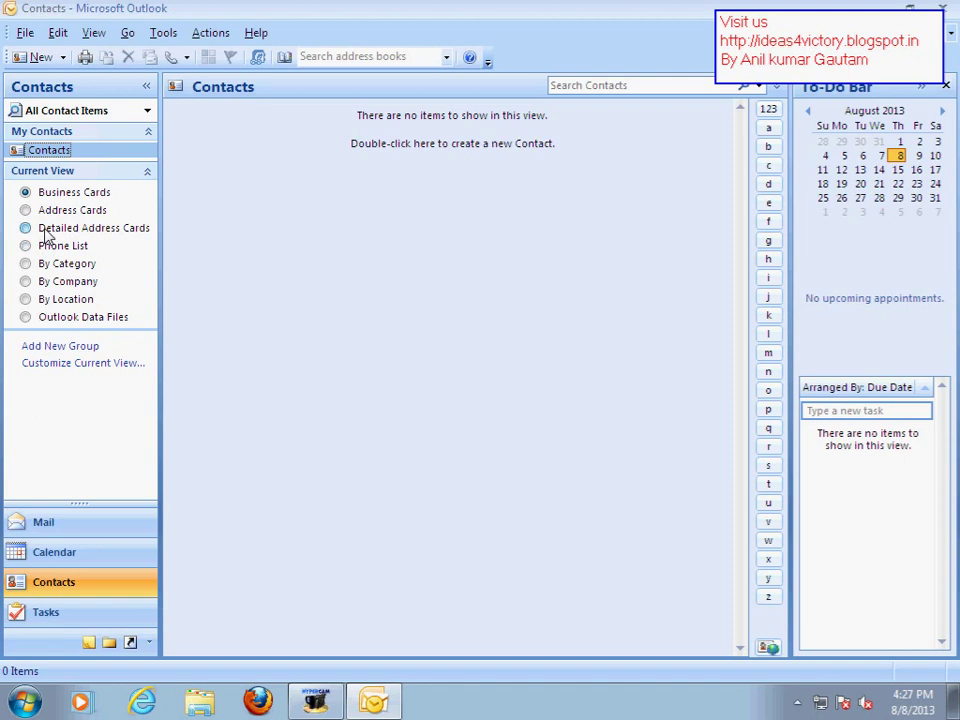
click(45, 230)
click(40, 196)
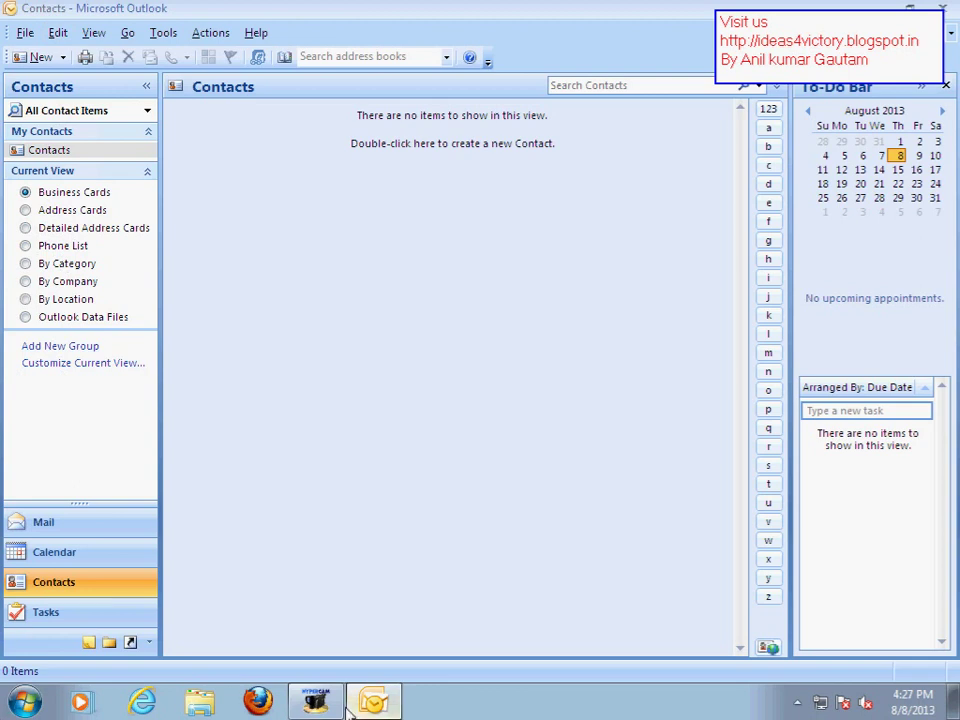
mouse_move(330, 708)
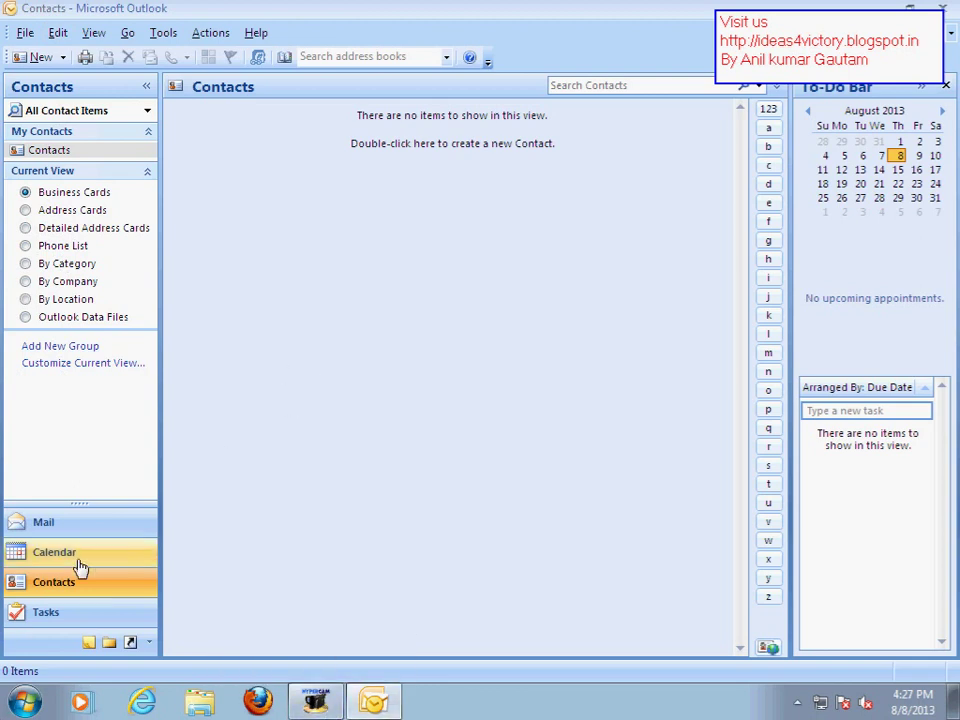
click(38, 616)
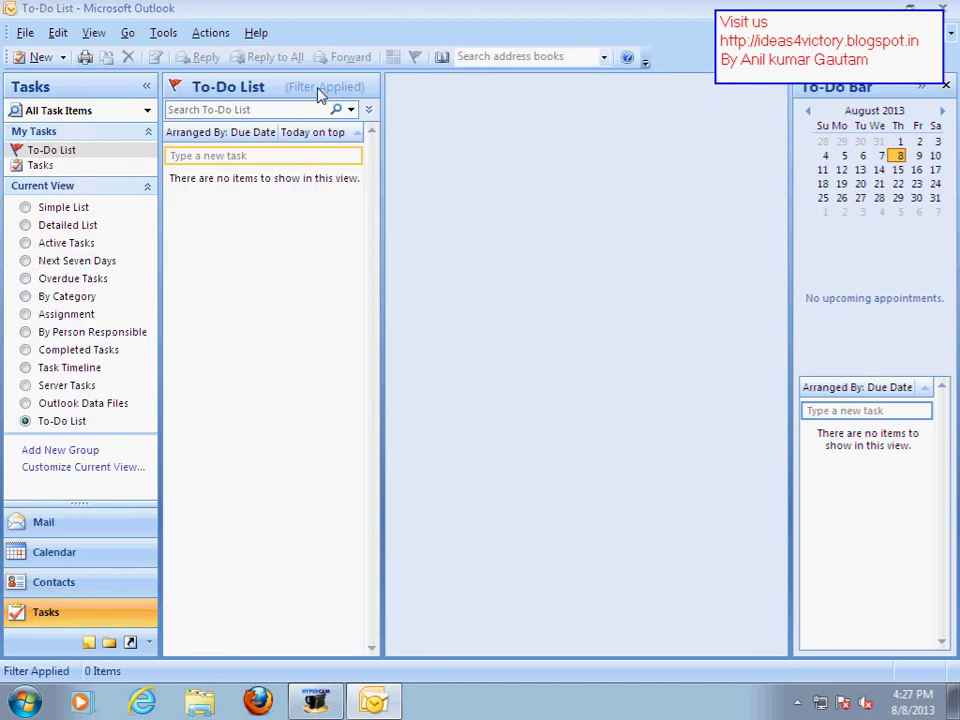
Arrange the To-Do List by Categories
right_click(197, 137)
click(262, 147)
click(237, 157)
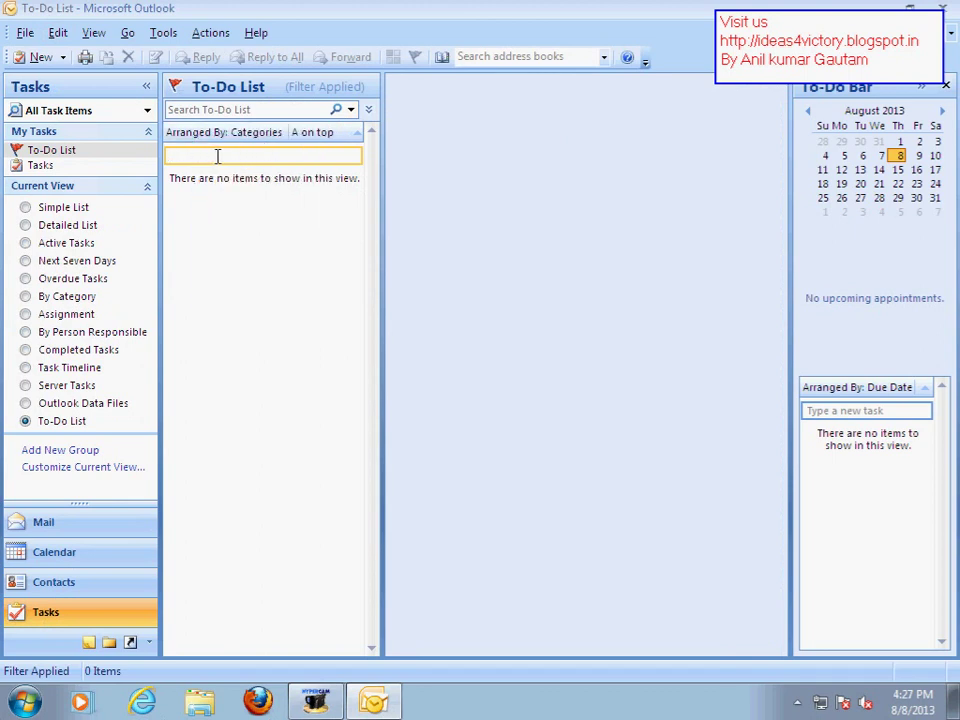
Open the Notes folder, create and close a blank note, then restore and re-maximize Outlook
click(88, 643)
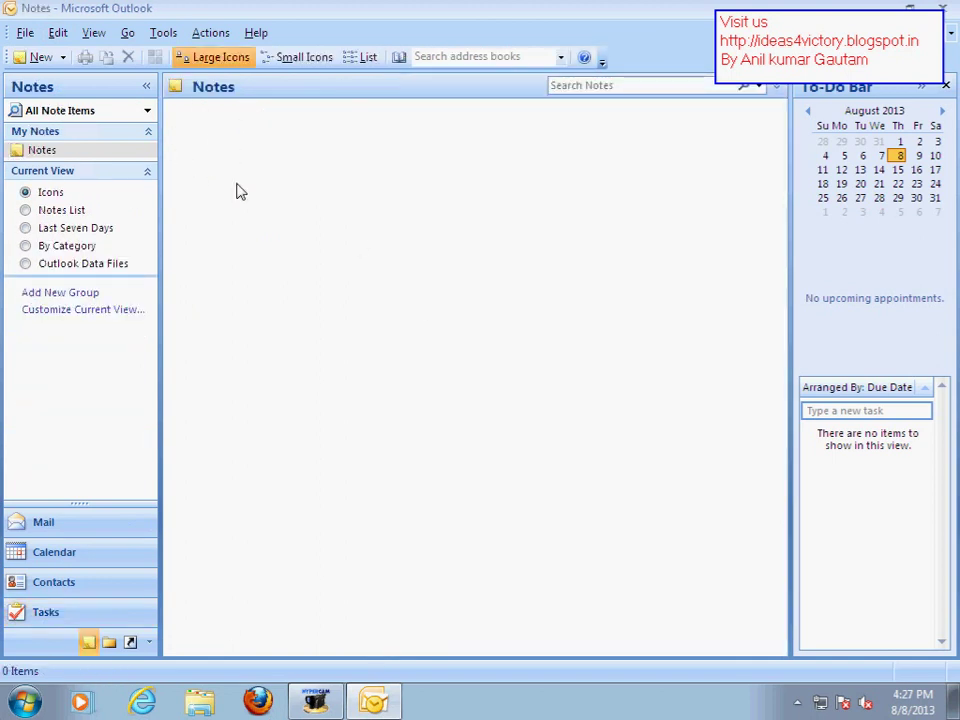
click(40, 58)
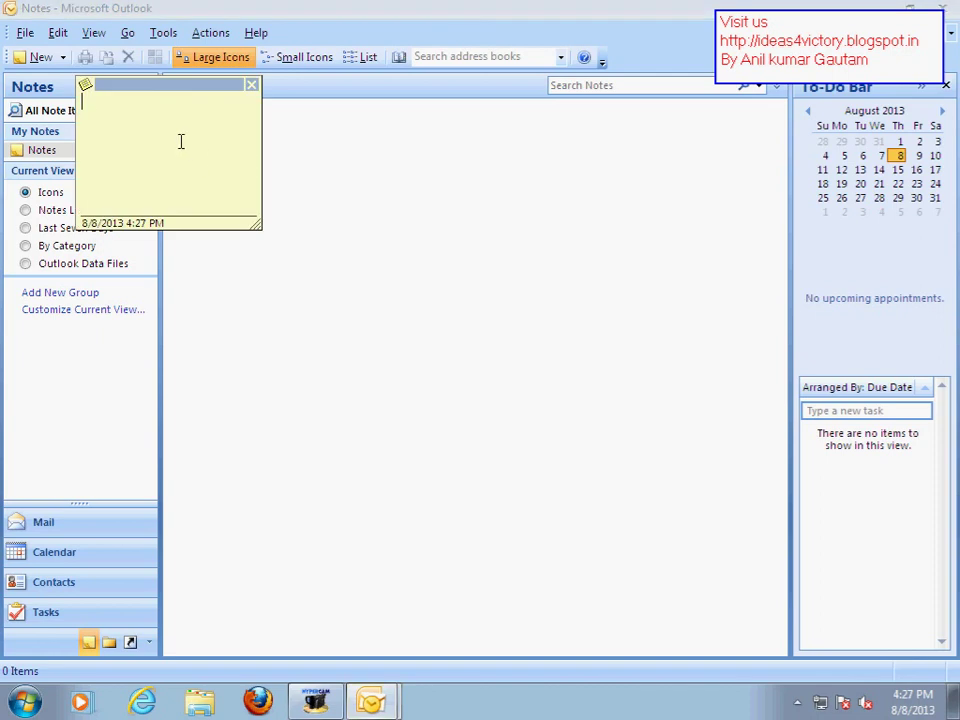
click(250, 86)
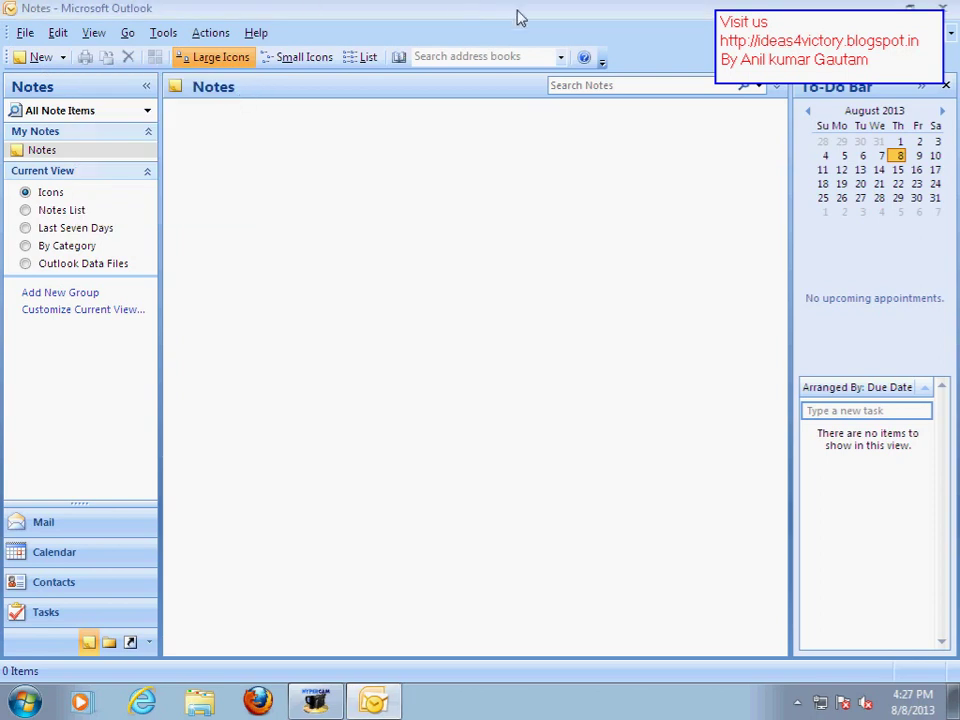
double_click(518, 17)
double_click(420, 116)
Open the Inbox showing the Re: Test mail reply, resizing and re-maximizing the window
click(62, 527)
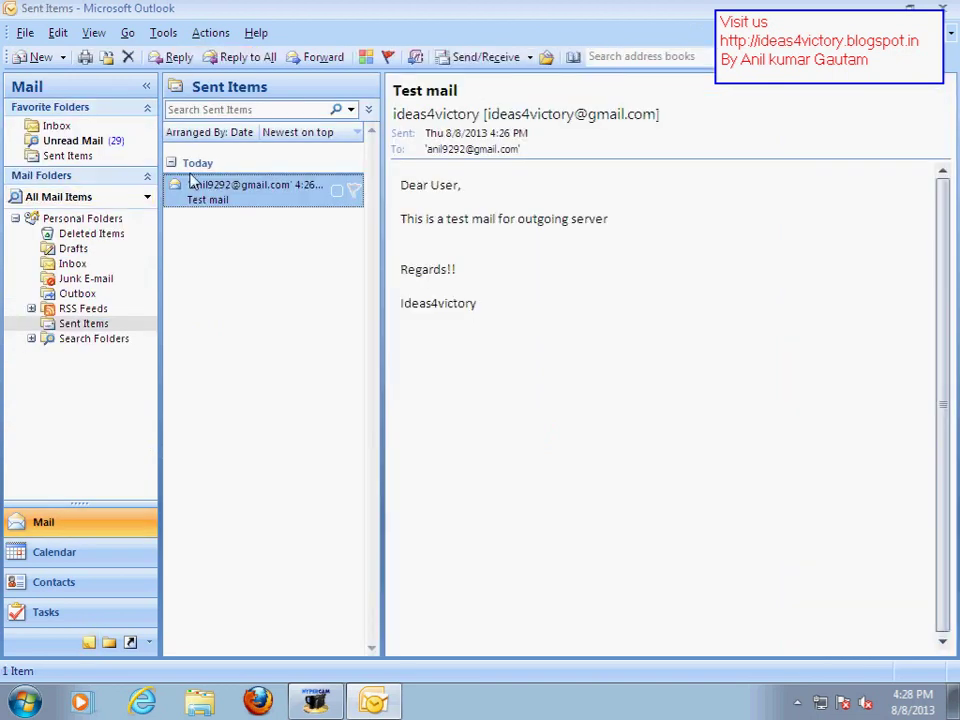
click(54, 124)
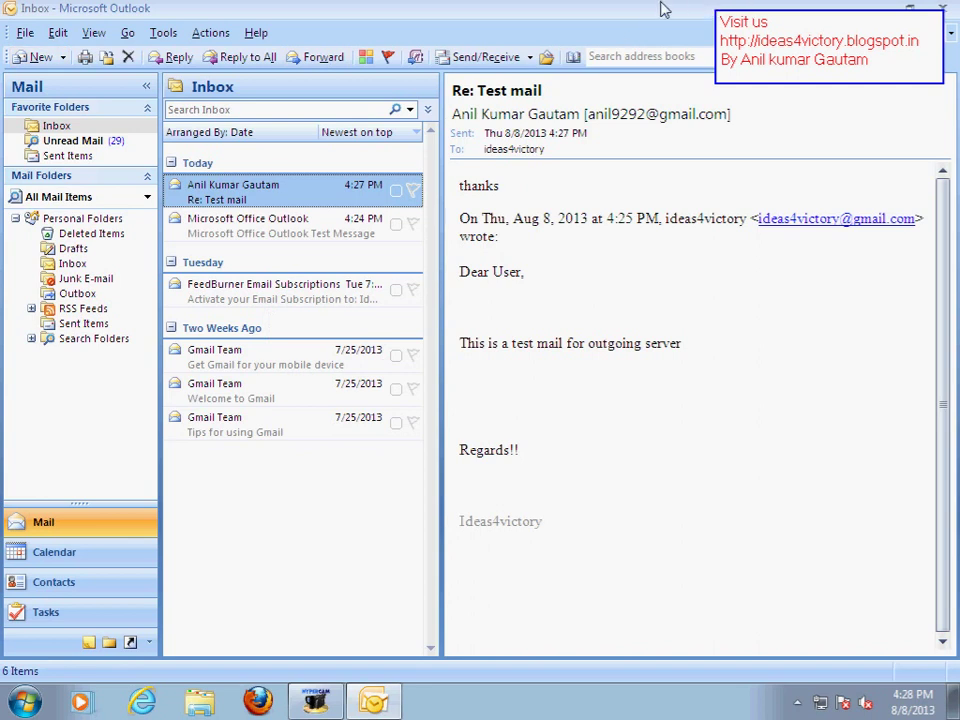
drag(662, 8, 206, 128)
double_click(206, 128)
double_click(451, 16)
double_click(377, 32)
Close Outlook, leaving the desktop showing
double_click(444, 17)
click(456, 15)
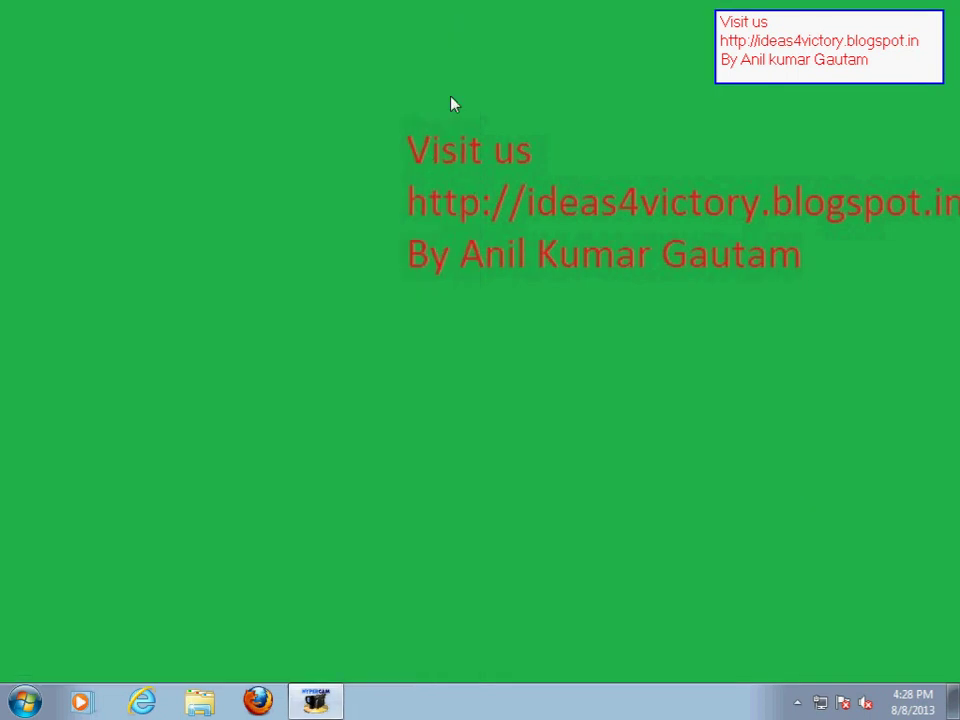
click(316, 701)
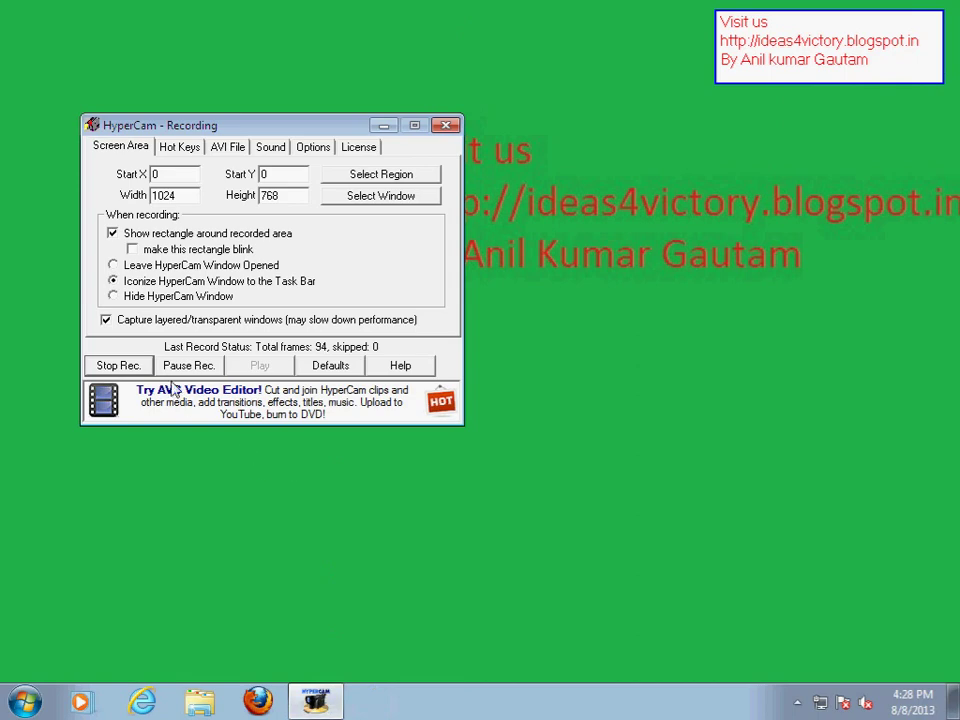
click(120, 366)
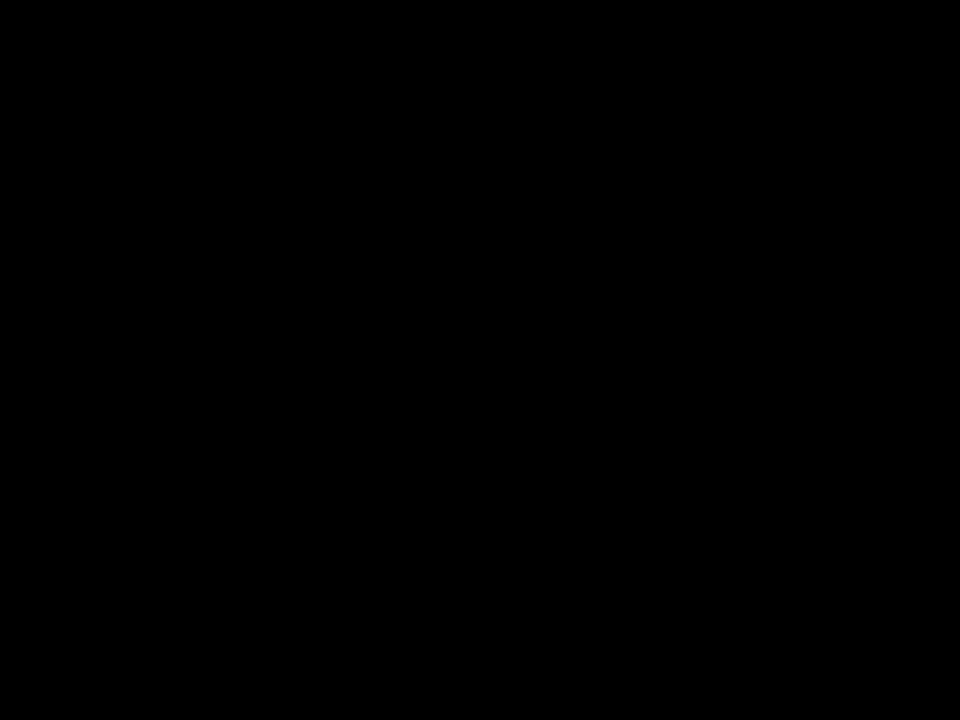